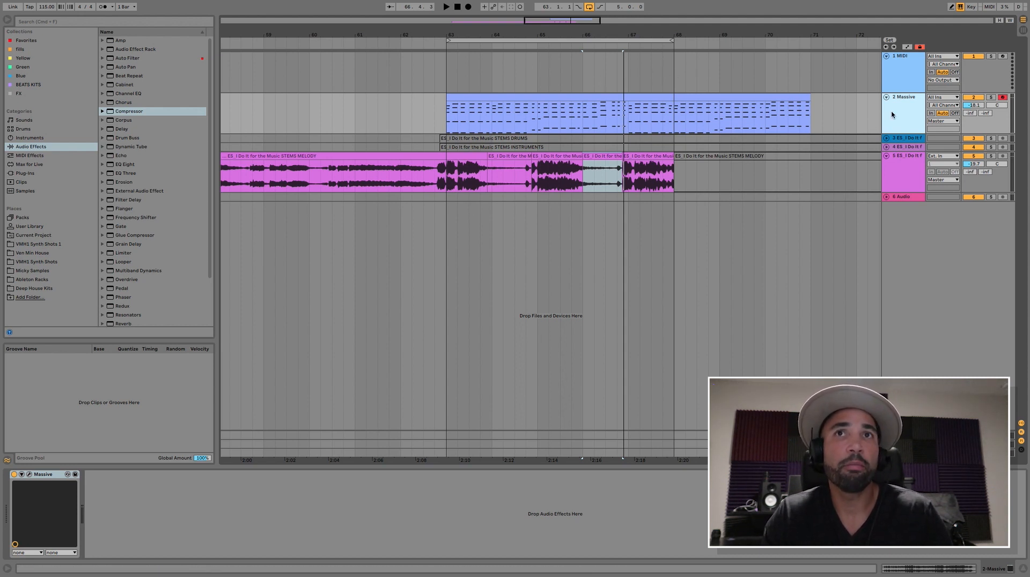
left_click(479, 96)
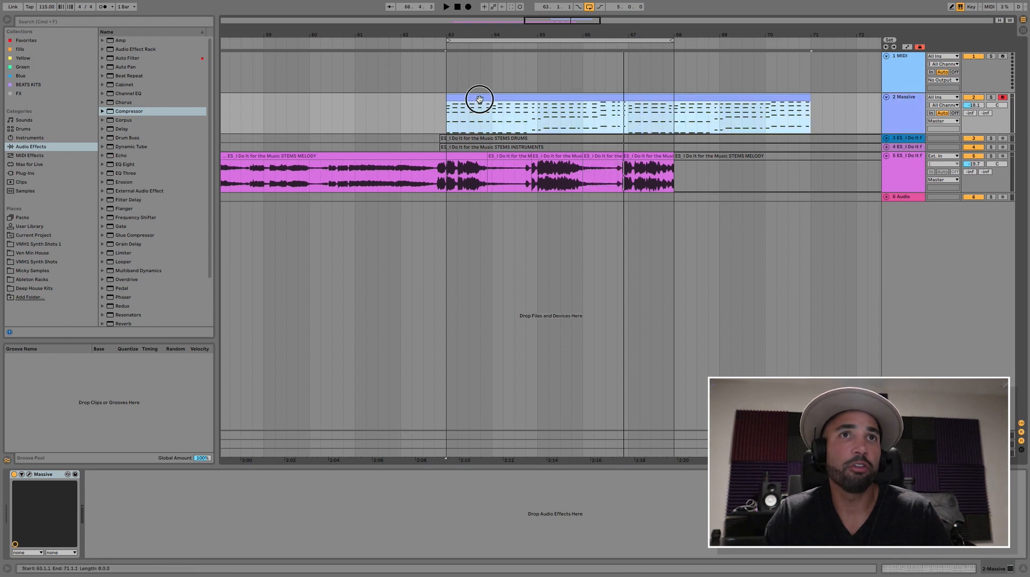
left_click(892, 122)
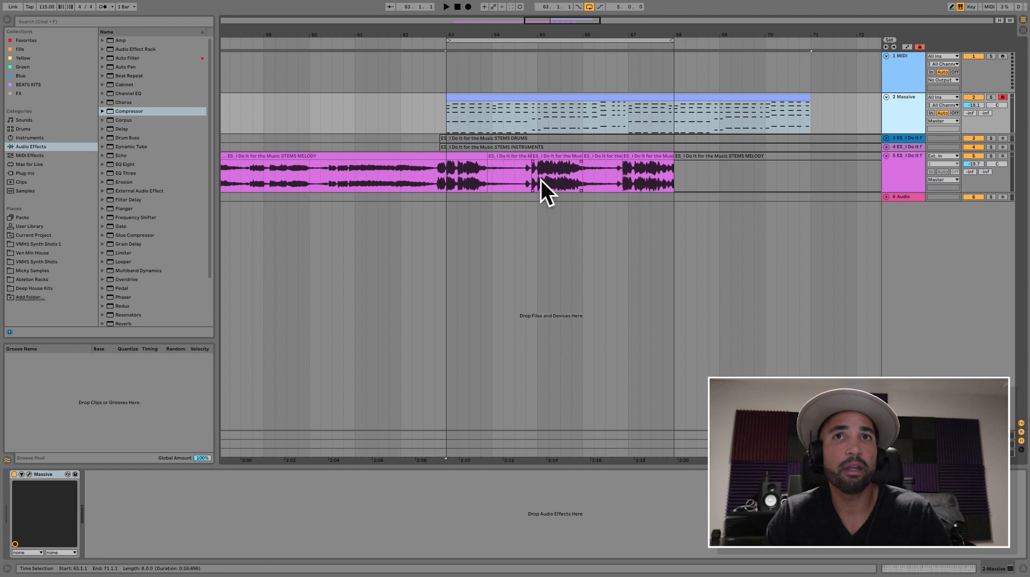
left_click(913, 173)
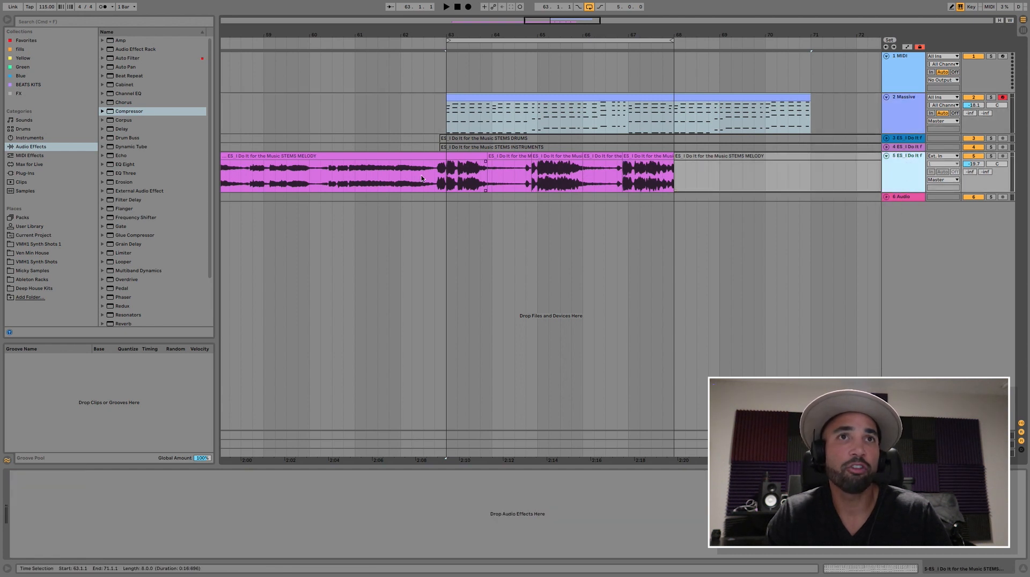
Move the two quiet melody clips near bars 64 and 66 down to the empty audio track 6, keeping their timing.
left_click(492, 197)
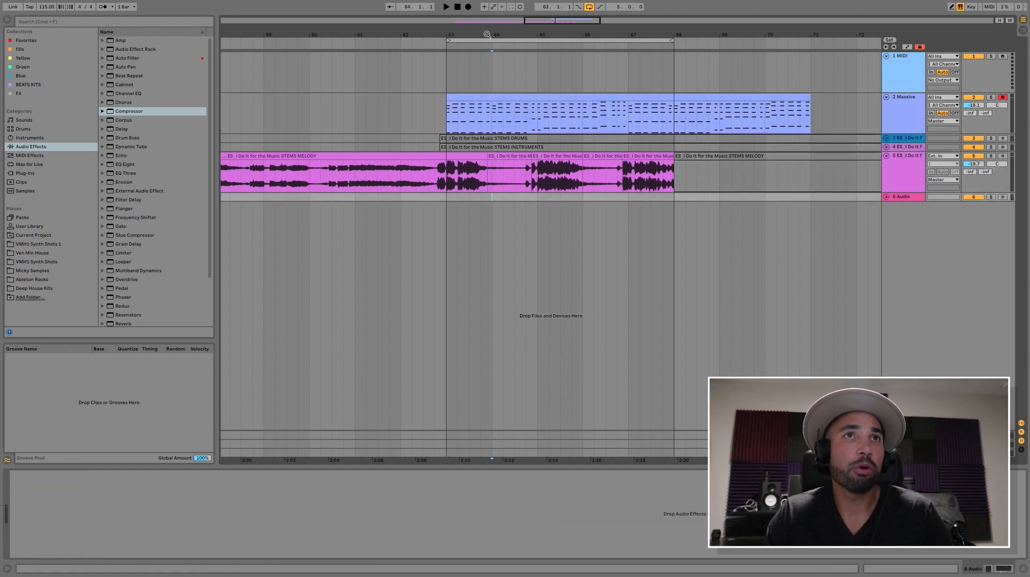
left_click_drag(487, 34, 520, 72)
left_click(513, 171)
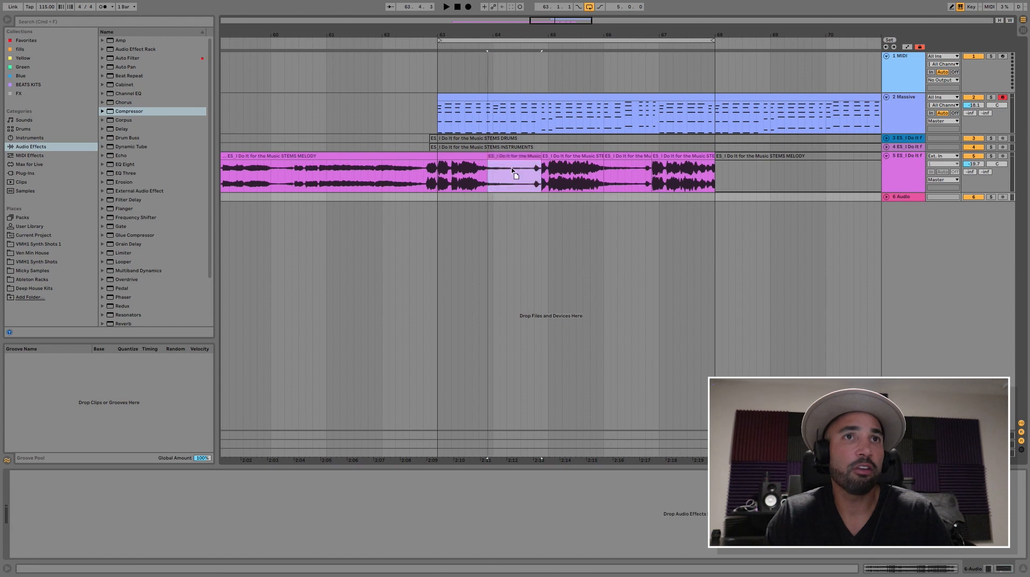
left_click_drag(513, 171, 515, 197)
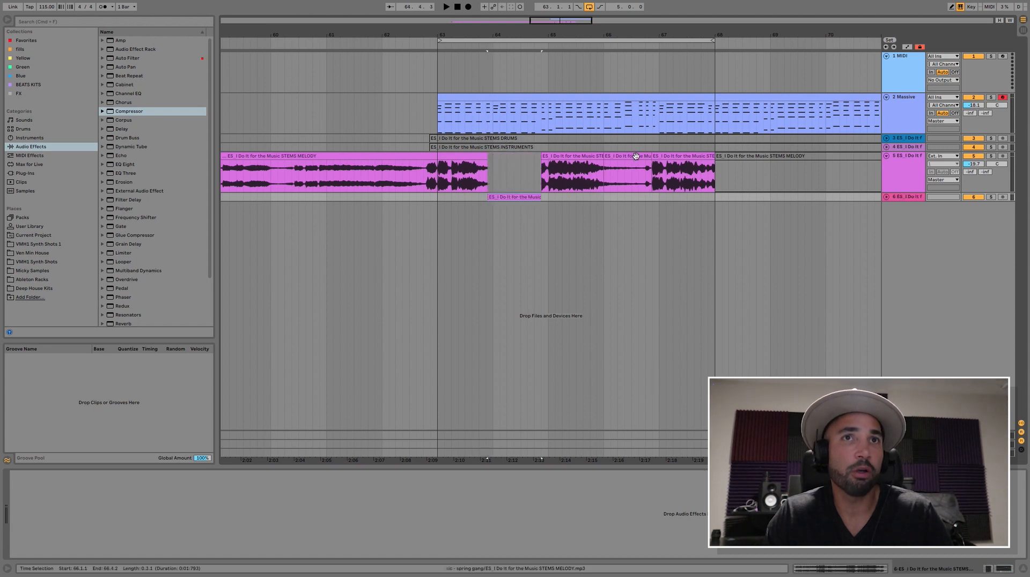
left_click_drag(636, 156, 633, 197)
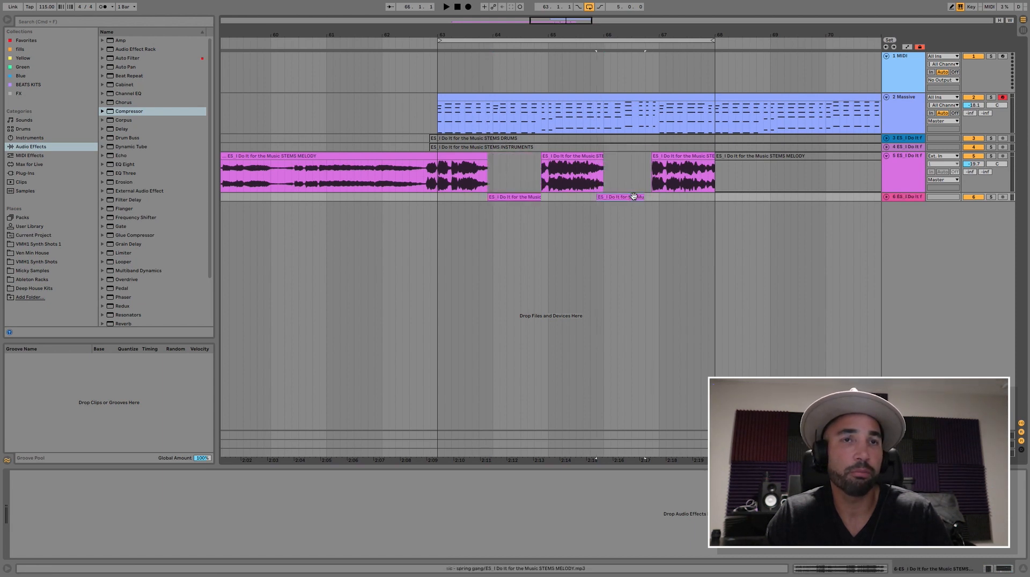
key("super+z")
left_click_drag(616, 157, 618, 198)
Add a Compressor to melody track 5 and play the track soloed with bar 63 looped.
left_click(903, 175)
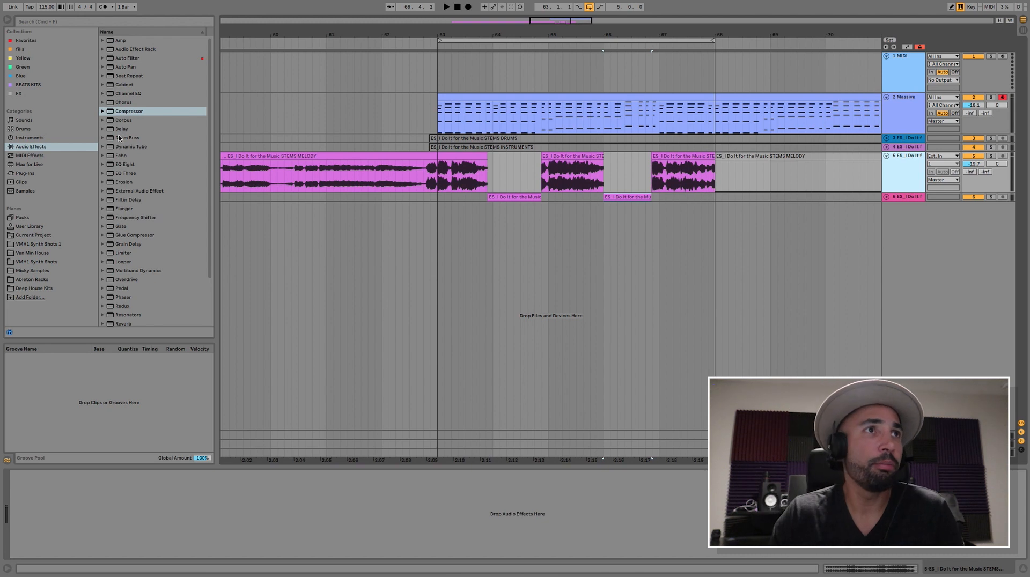
left_click_drag(124, 111, 153, 521)
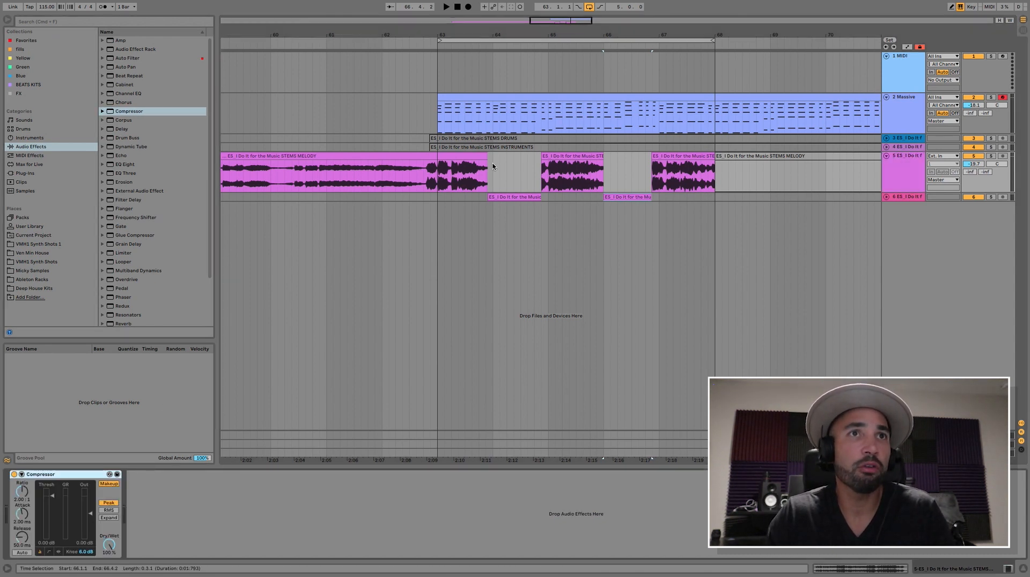
left_click_drag(493, 166, 438, 168)
key("super+l")
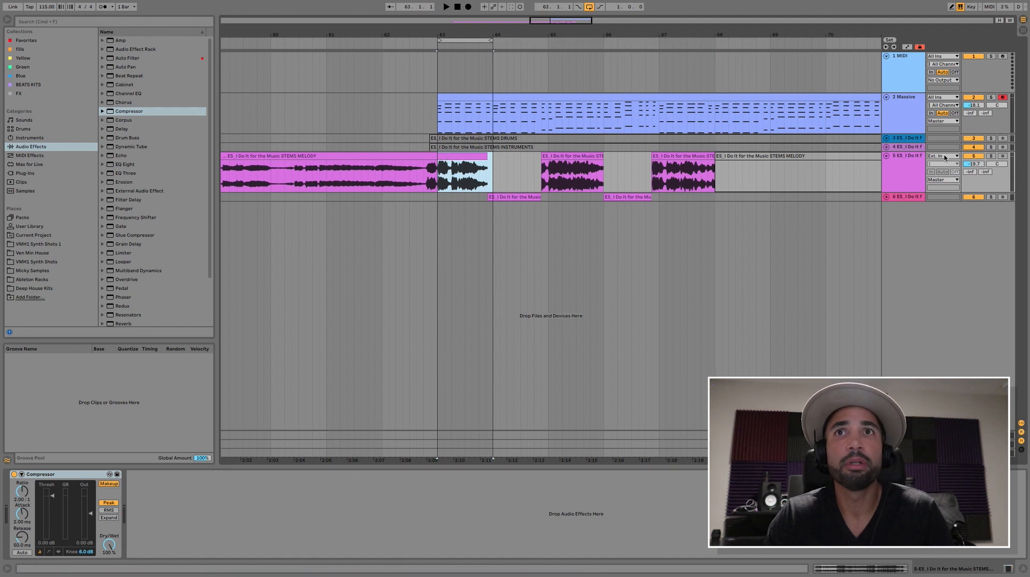
left_click(991, 156)
key("space")
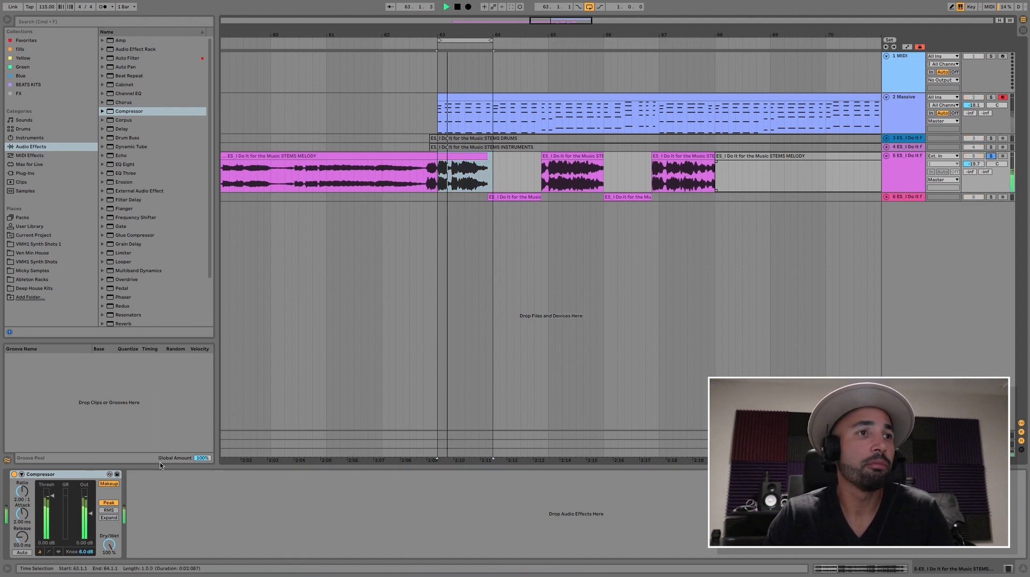
Set the melody Compressor to ratio 4.06:1, attack 0.67 ms, release 95.2 ms and RMS mode.
left_click_drag(22, 492, 22, 484)
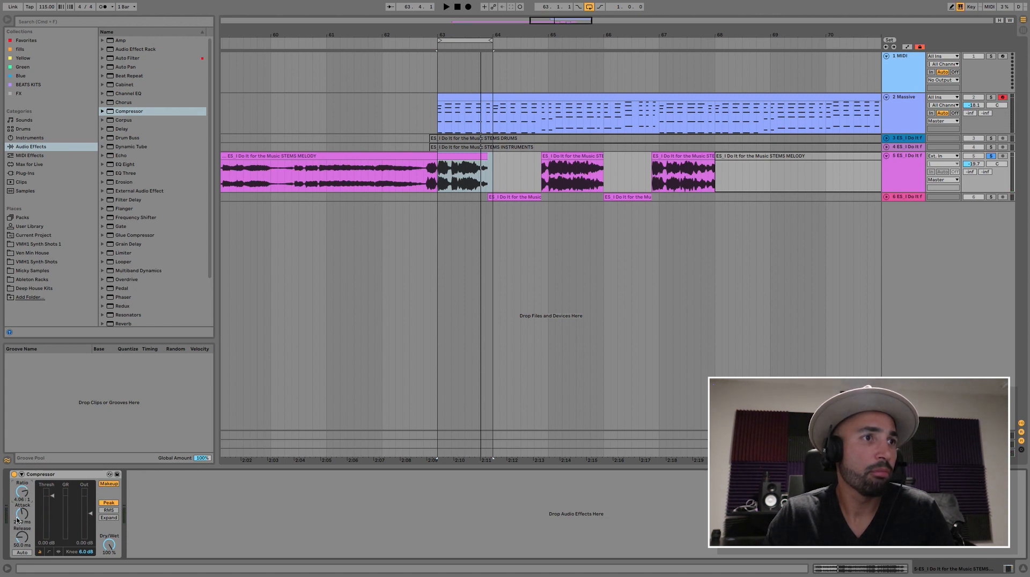
left_click_drag(28, 546, 28, 539)
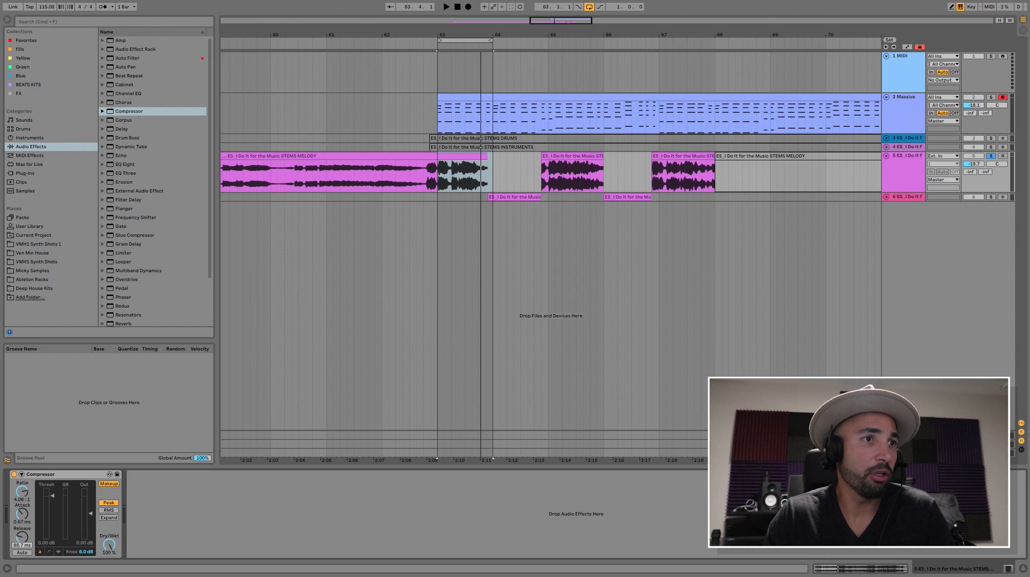
left_click(110, 511)
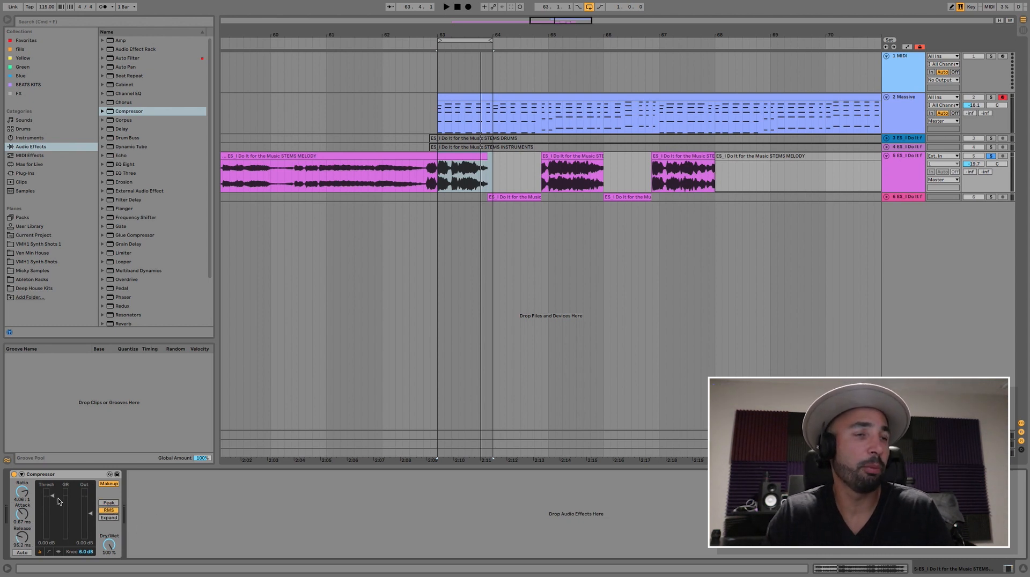
Lower the melody Compressor's threshold to -11.2 dB, turn Makeup off, and play back the compressed melody.
key("space")
left_click_drag(55, 500, 54, 512)
key("space")
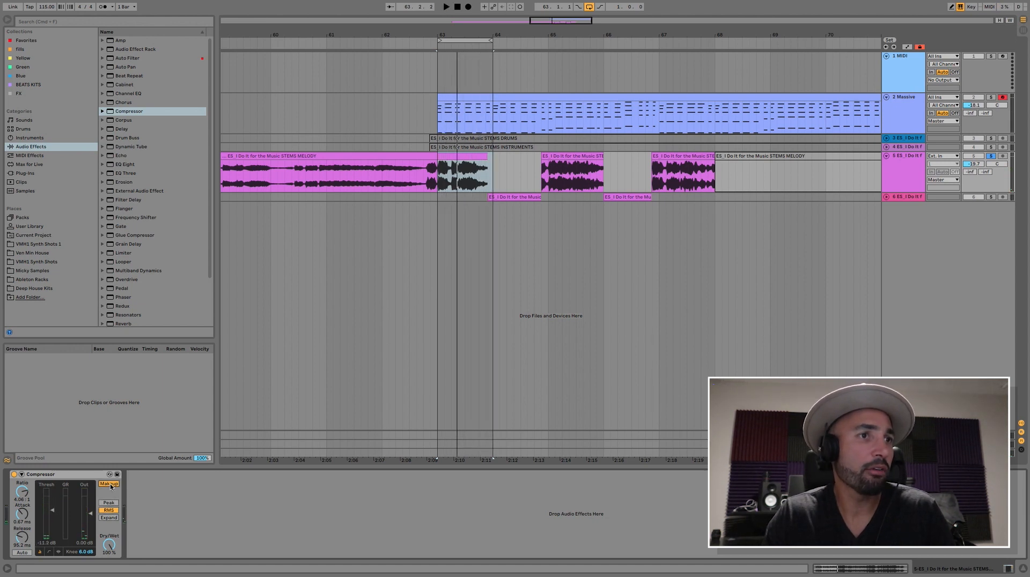
left_click(109, 485)
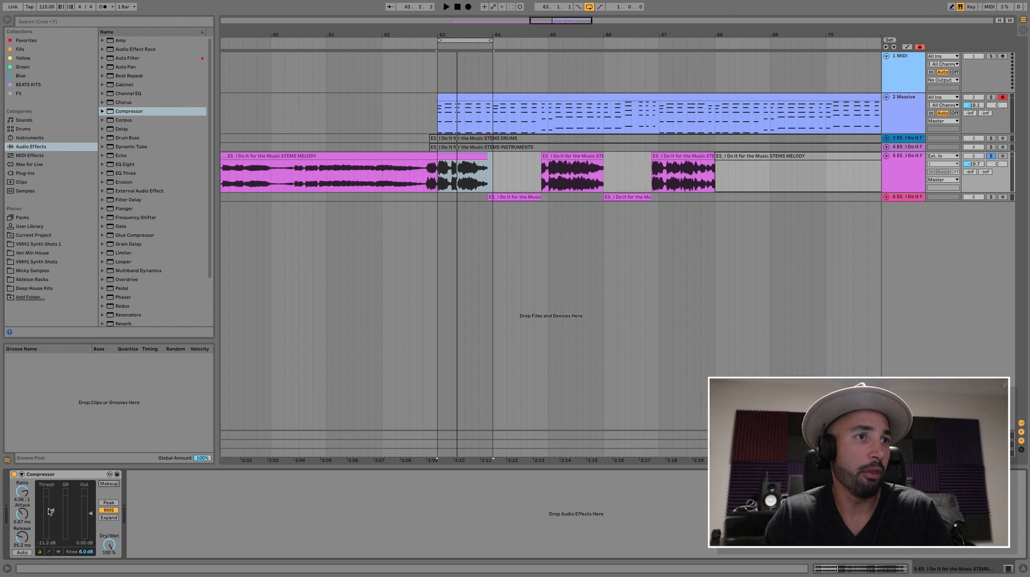
key("space")
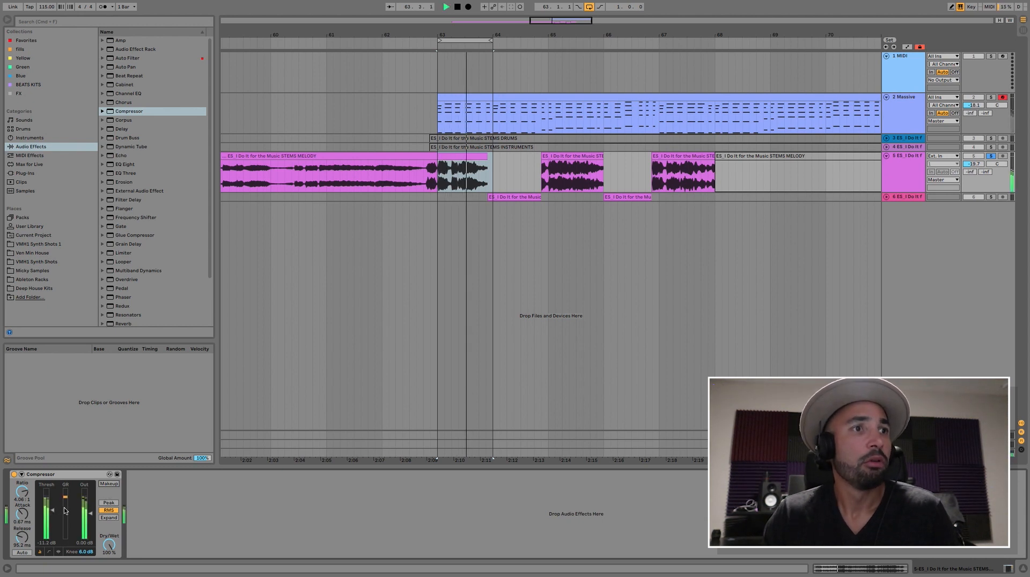
key("space")
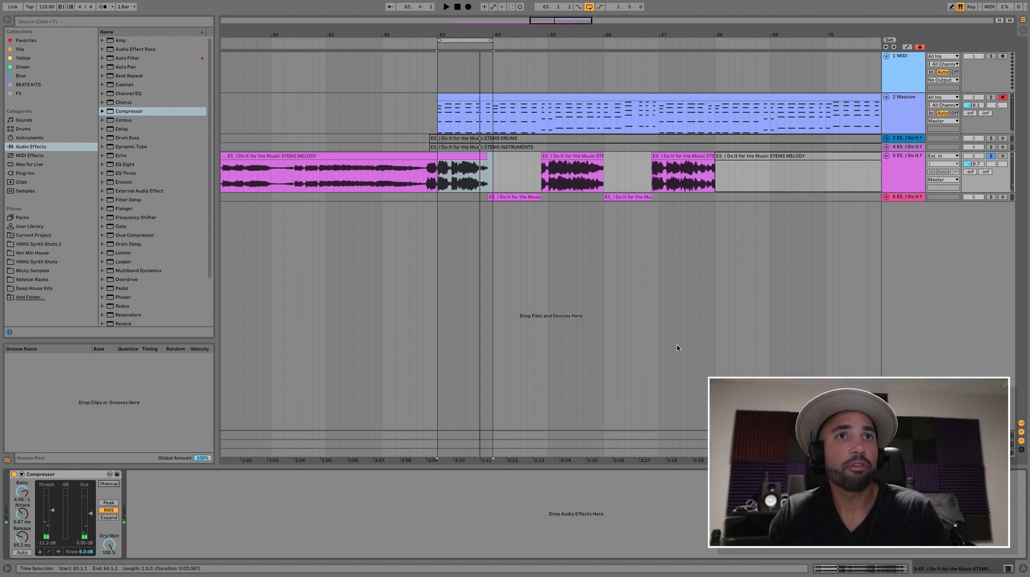
Copy the Compressor from melody track 5 and paste it onto track 6.
right_click(59, 474)
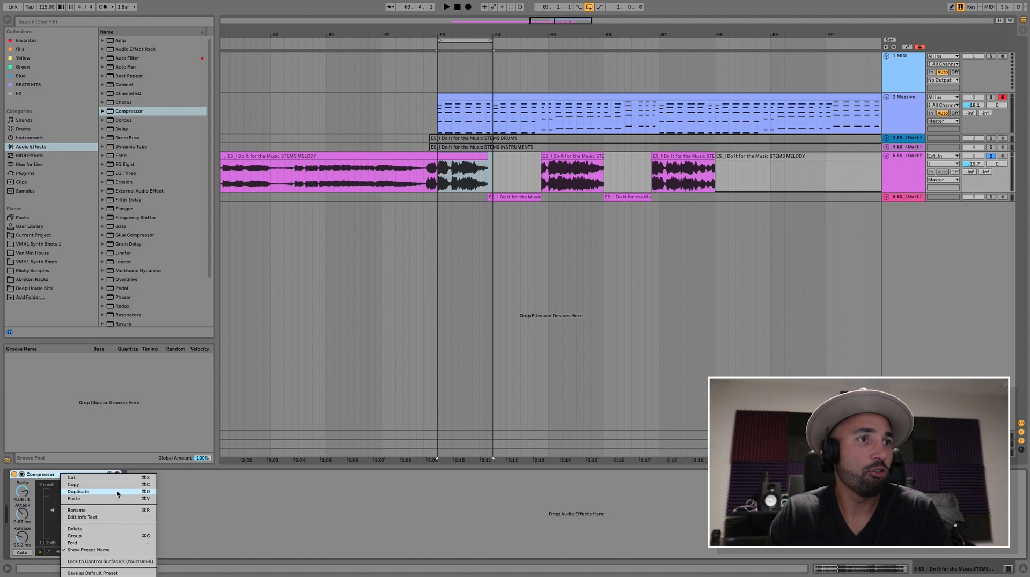
left_click(116, 485)
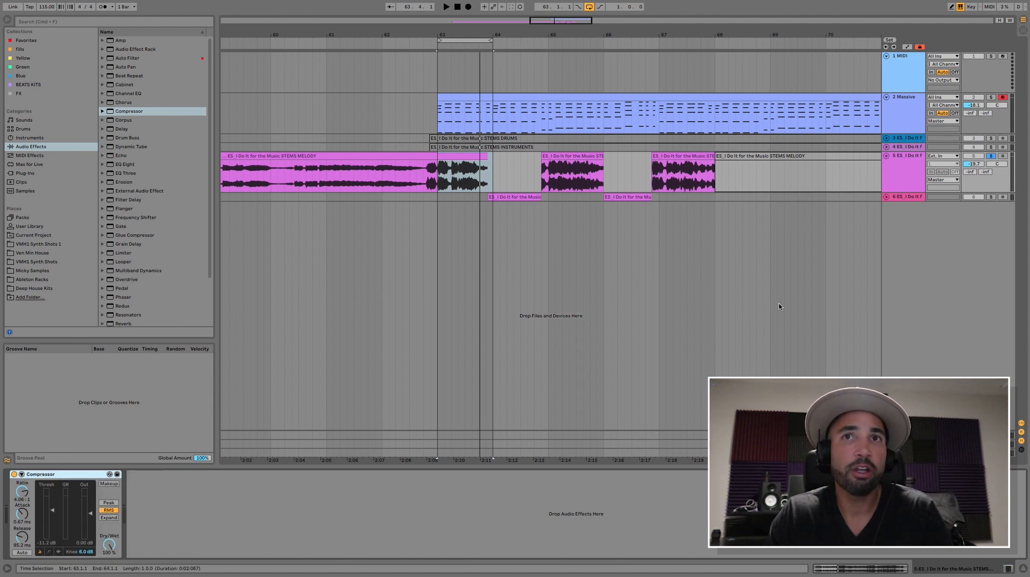
left_click(906, 200)
left_click(103, 493)
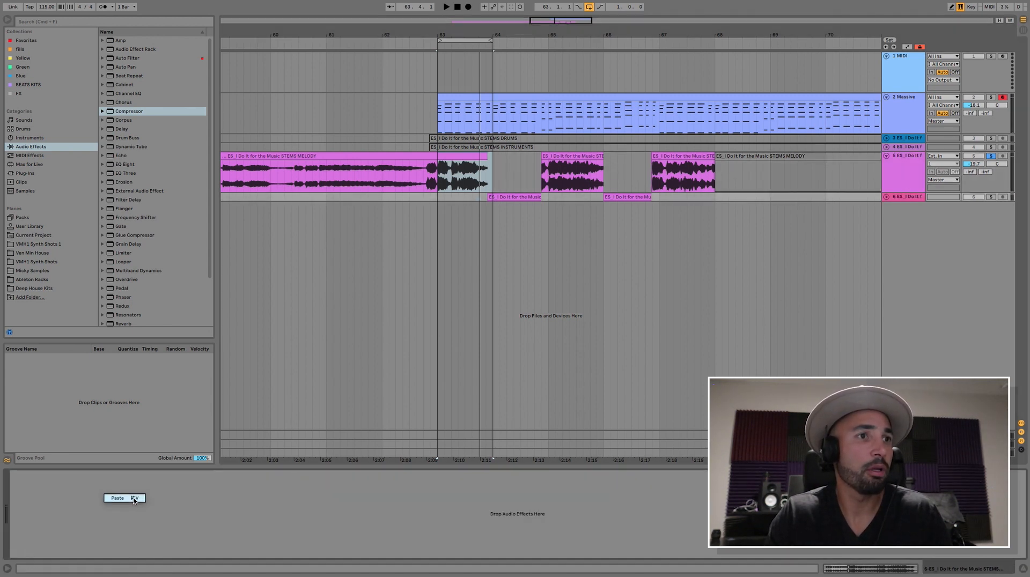
key("ctrl+v")
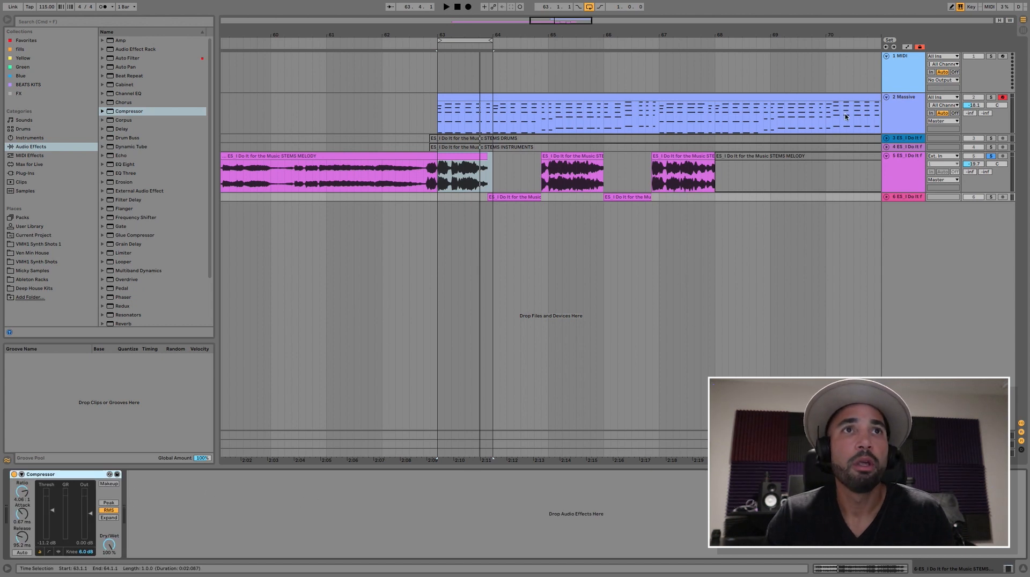
Play bars 63 and 64 in a loop with the Massive track soloed and raise its volume to about -13.8 dB.
left_click(991, 98)
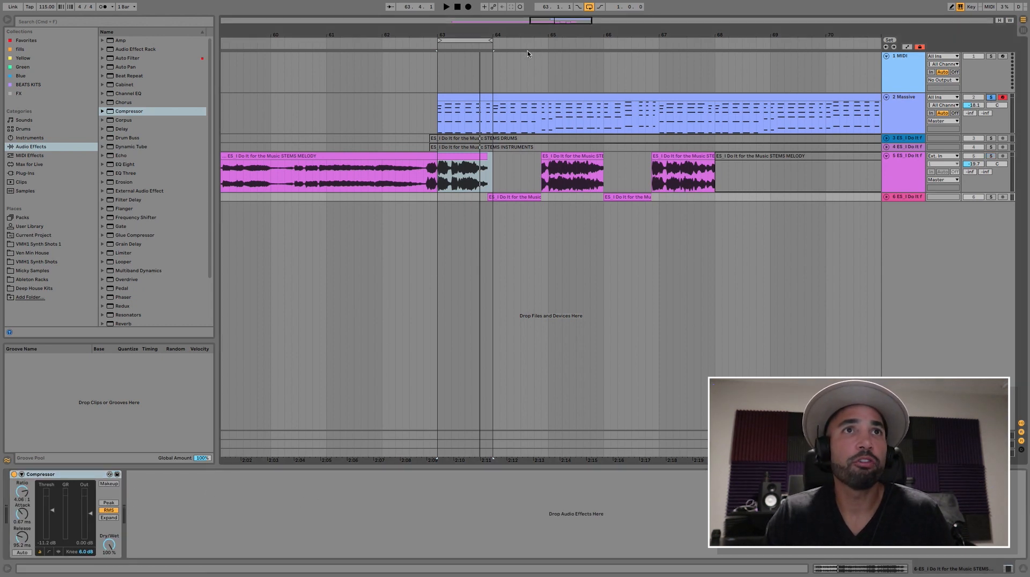
left_click_drag(493, 40, 548, 40)
key("space")
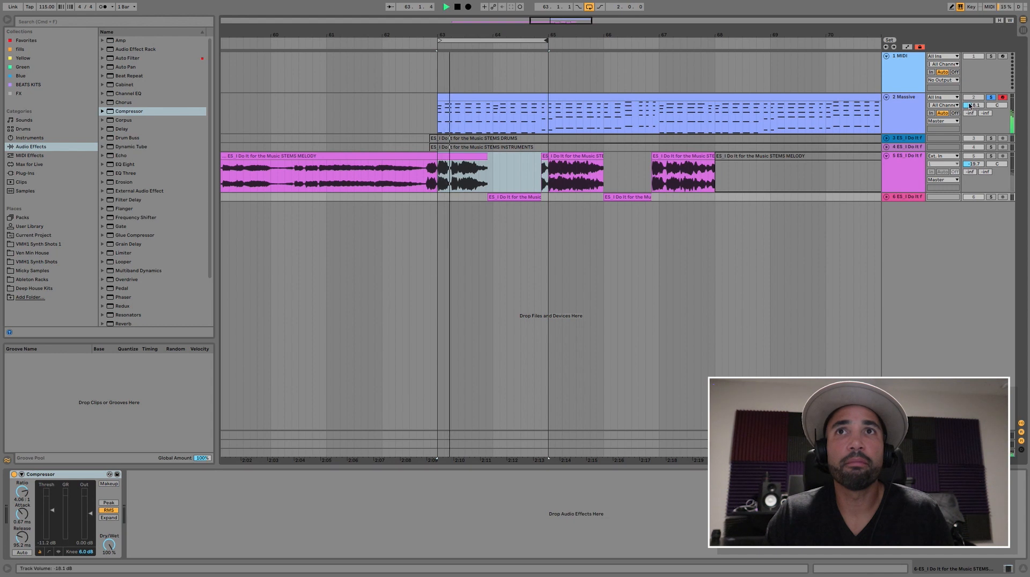
left_click_drag(971, 106, 970, 102)
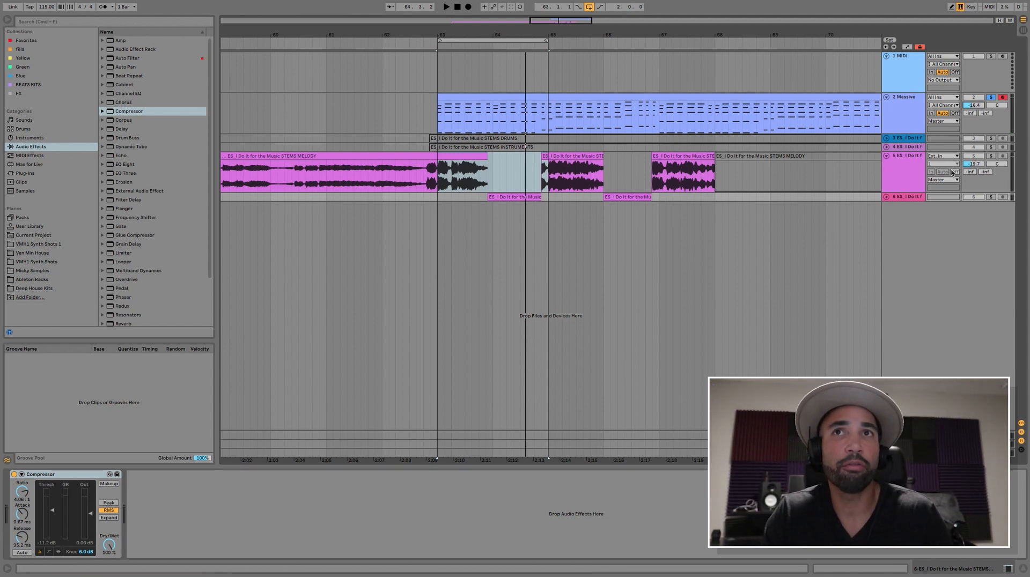
left_click_drag(980, 102, 982, 99)
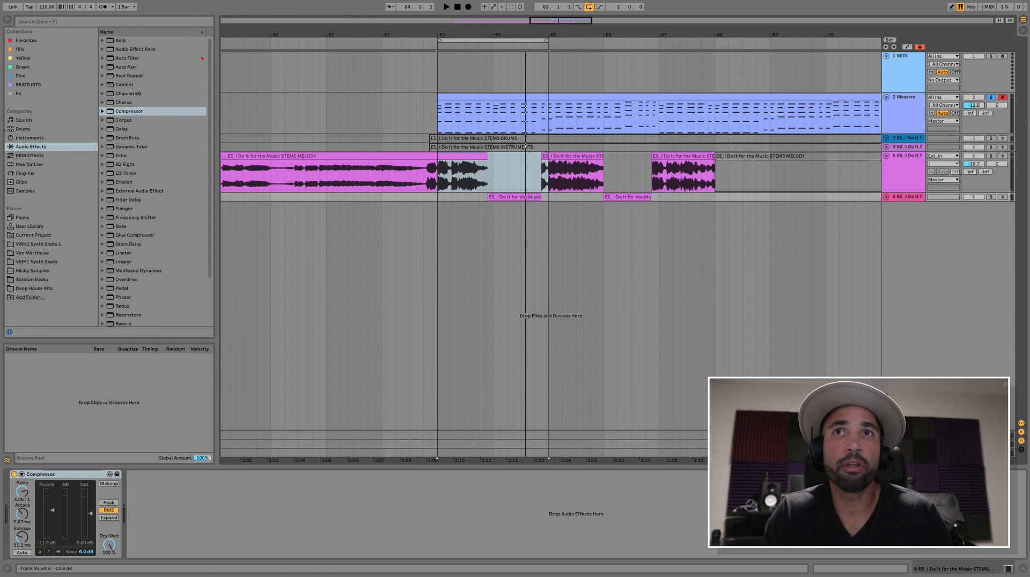
key("space")
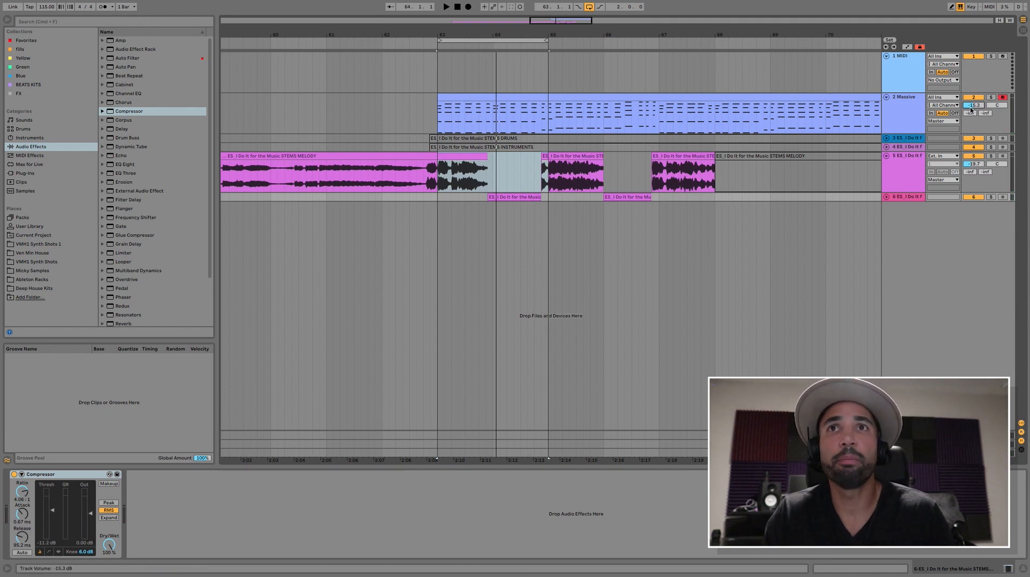
Extend the loop to four bars from bar 63 and set the Massive track's volume to -16.8 dB during playback of all tracks.
left_click_drag(973, 106, 965, 105)
key("space")
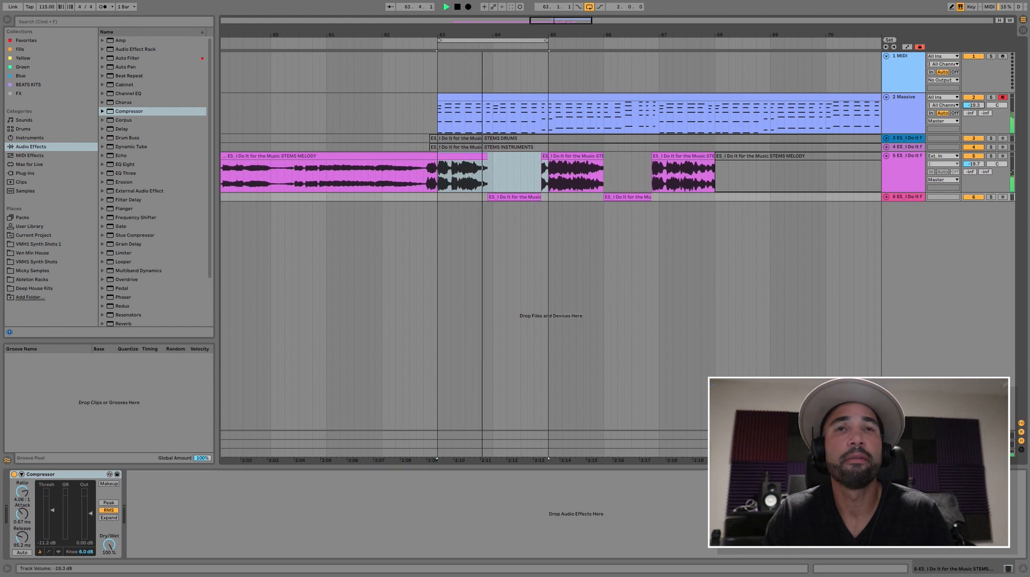
left_click_drag(546, 42, 658, 41)
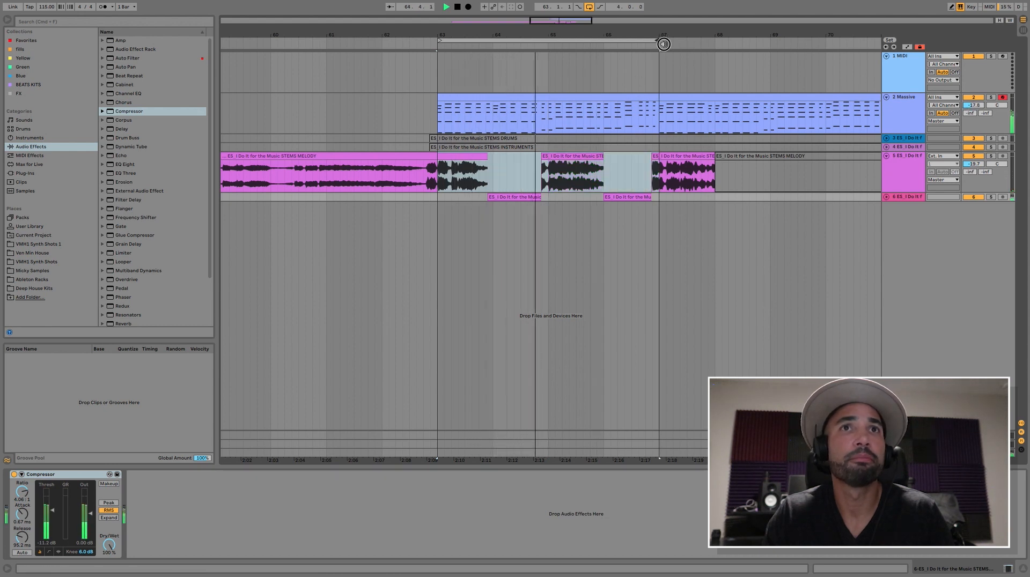
left_click_drag(975, 106, 976, 104)
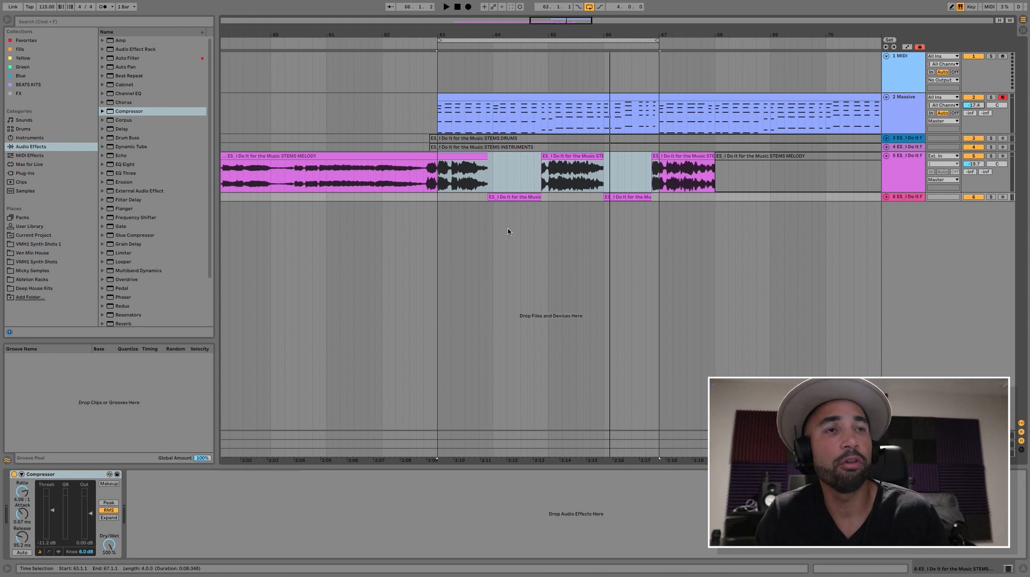
key("space")
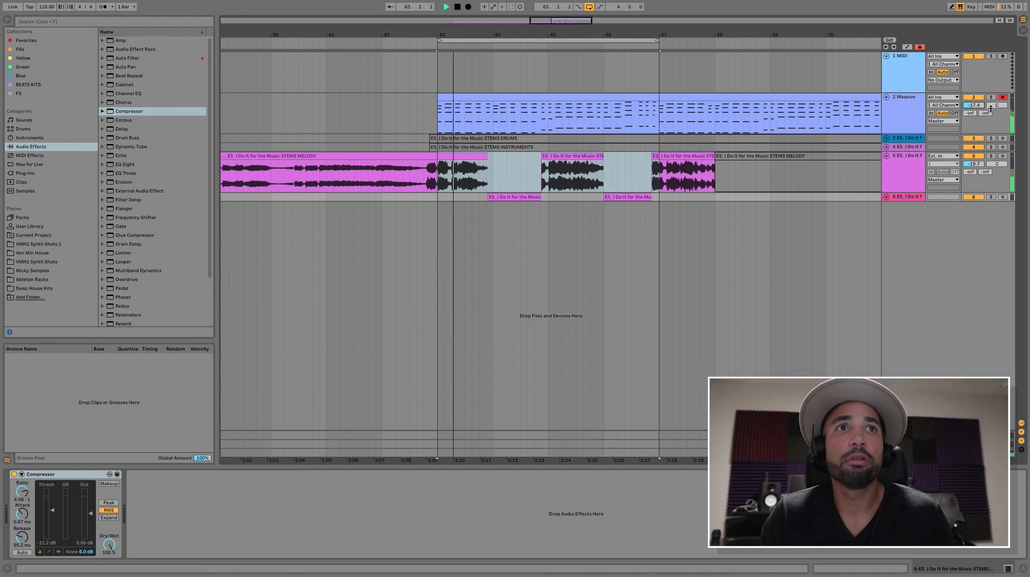
key("space")
left_click_drag(979, 106, 978, 104)
key("space")
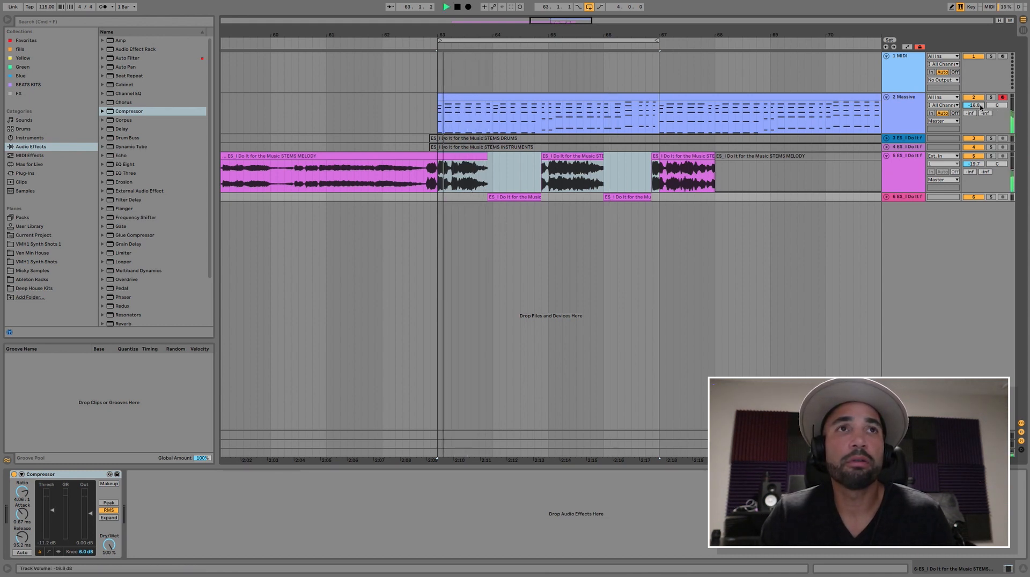
key("space")
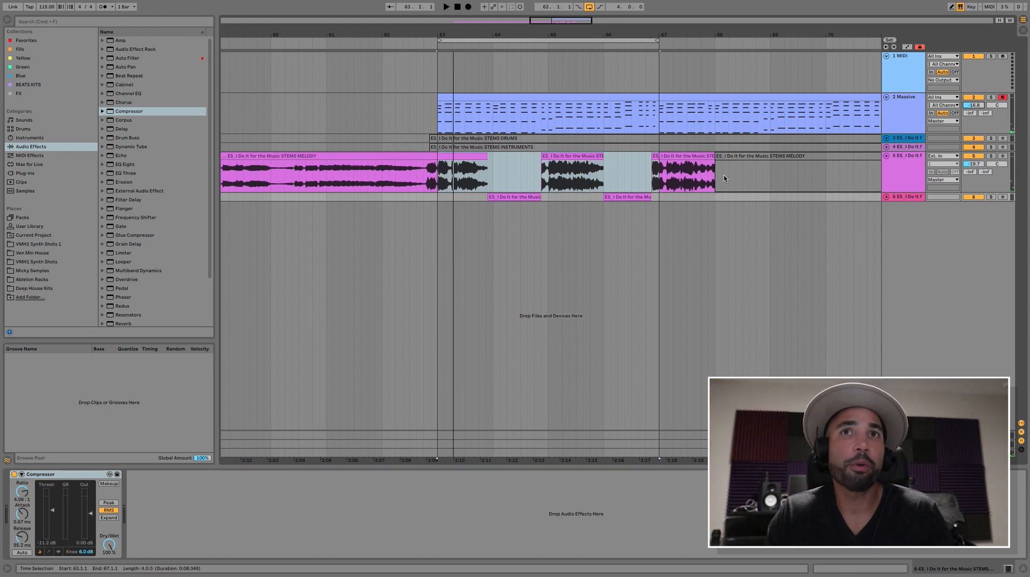
Add a Compressor after the Massive instrument on track 2.
left_click(910, 124)
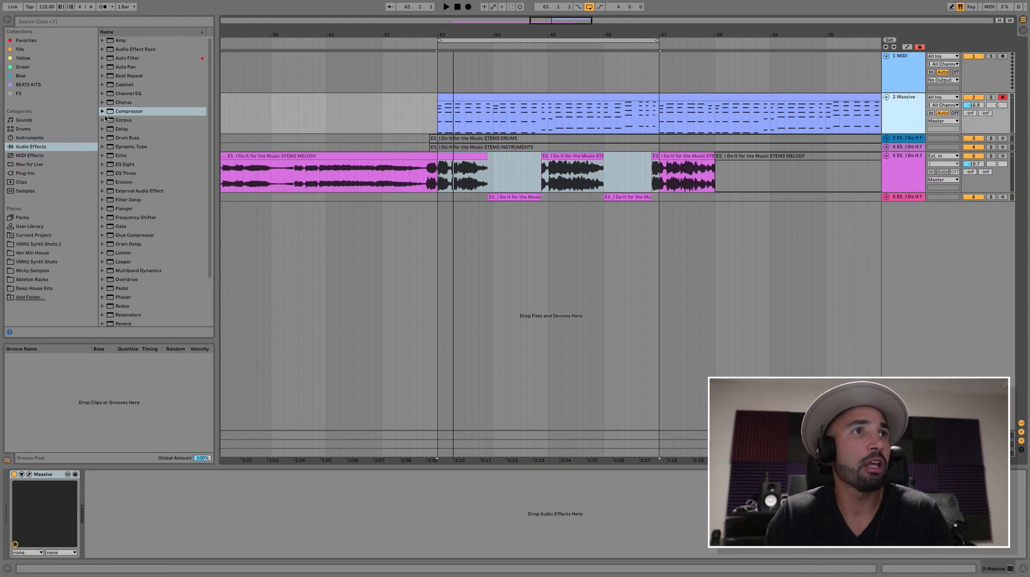
left_click_drag(106, 115, 224, 501)
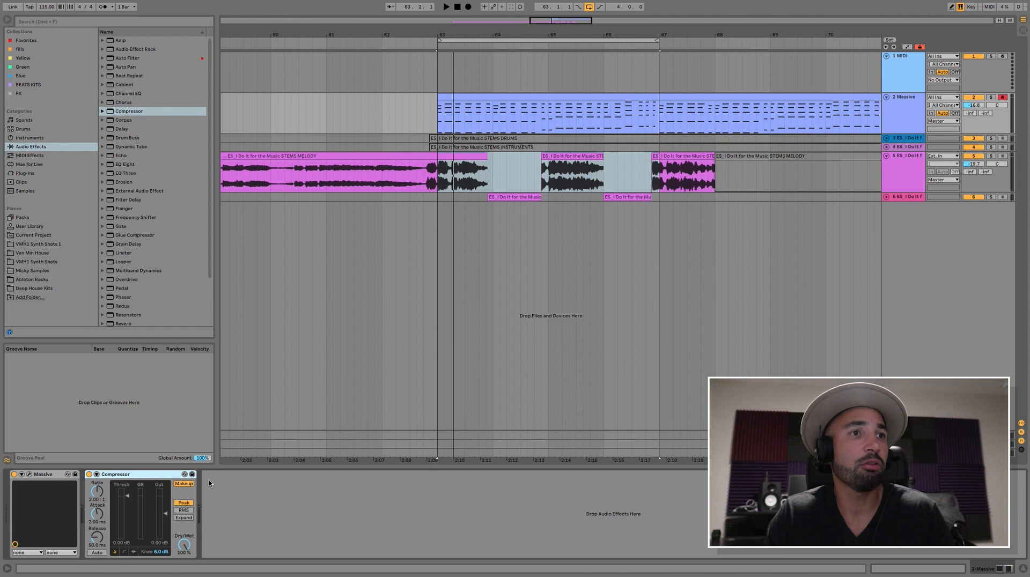
Enable sidechain on the Massive track's Compressor and take its input from the melody stem on track 5.
left_click(97, 475)
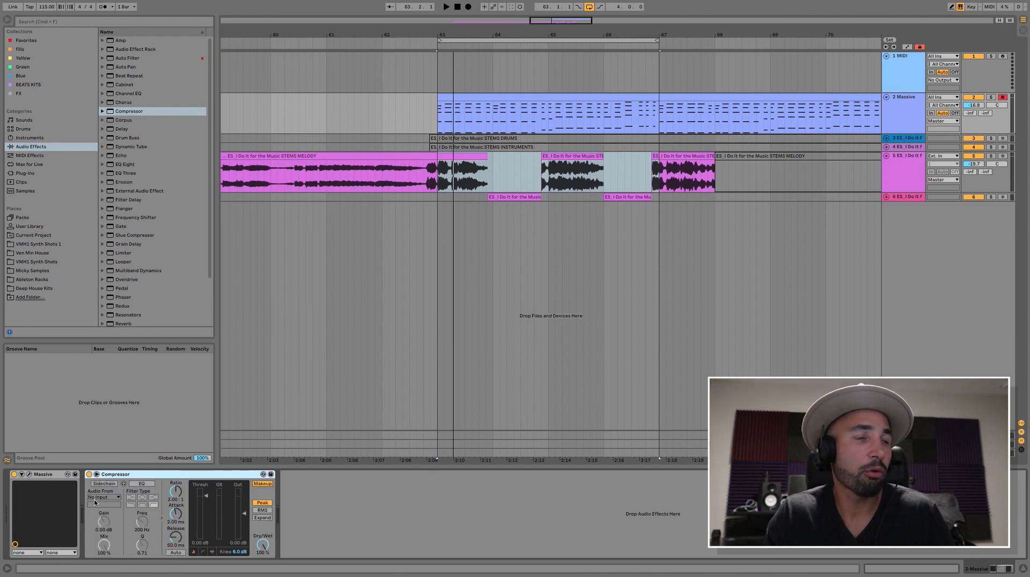
left_click(105, 484)
left_click(106, 499)
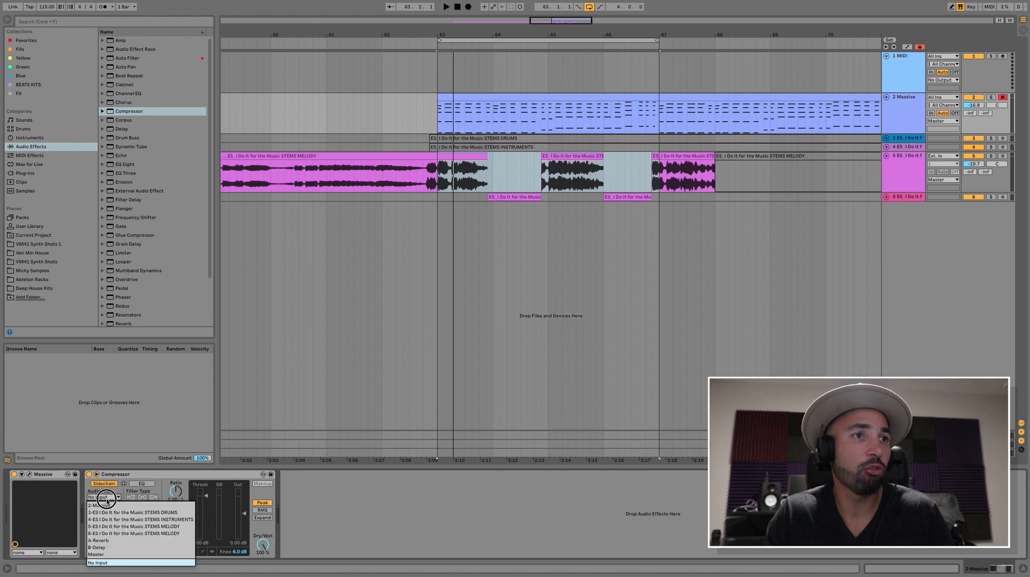
left_click(107, 527)
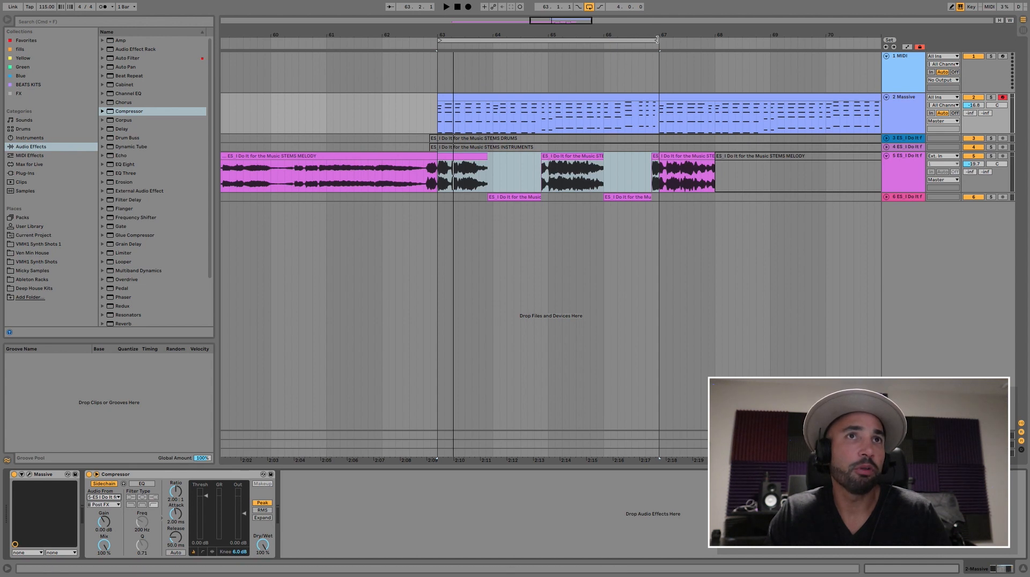
With bar 63 looped and Massive soloed, set the Compressor to ratio 4.20:1, attack 0.01 ms, release 1.00 ms, RMS and threshold -33.1 dB.
left_click_drag(658, 39, 492, 40)
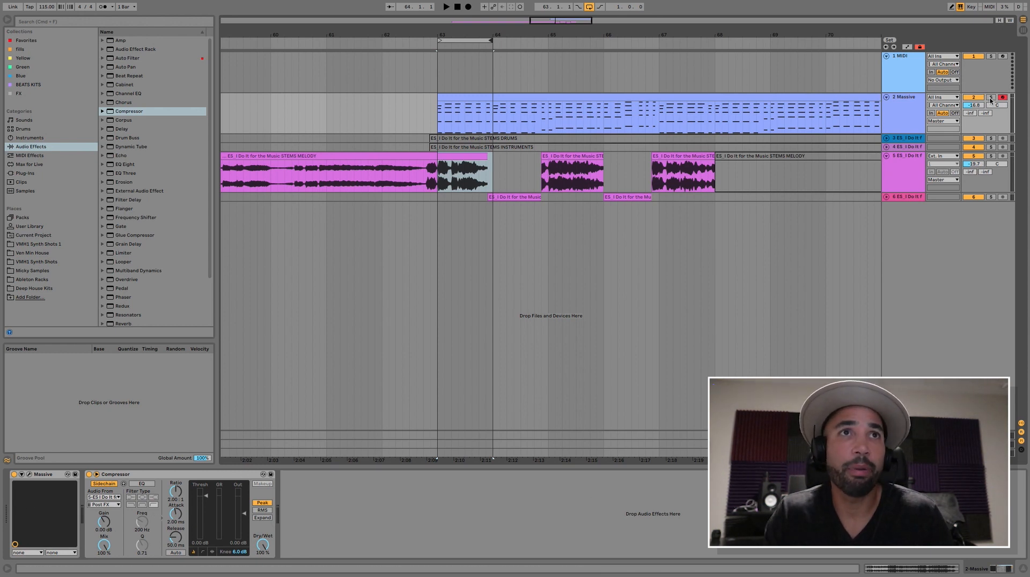
left_click_drag(176, 500, 175, 496)
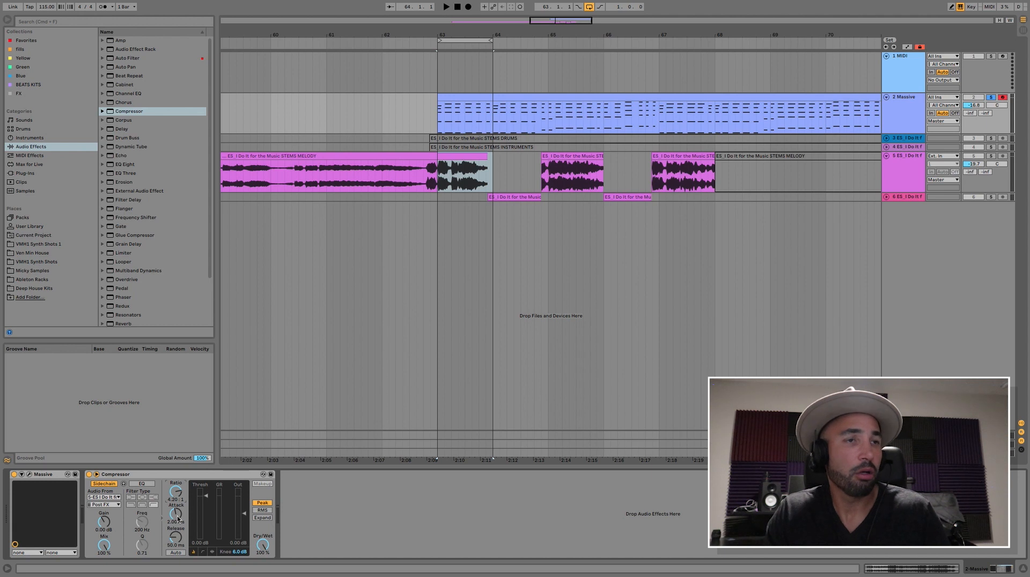
left_click_drag(178, 518, 177, 552)
left_click_drag(204, 502, 204, 511)
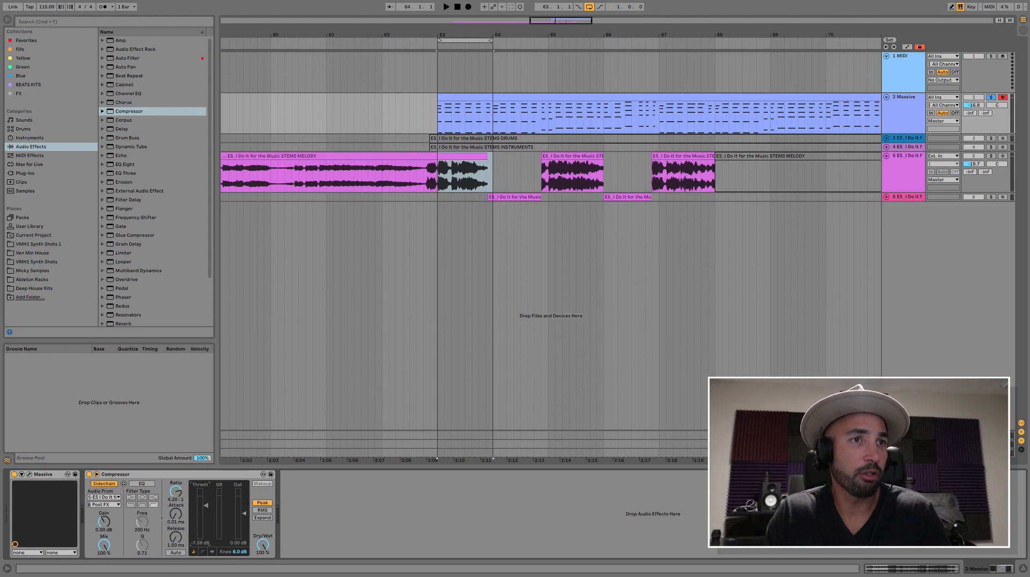
left_click(265, 511)
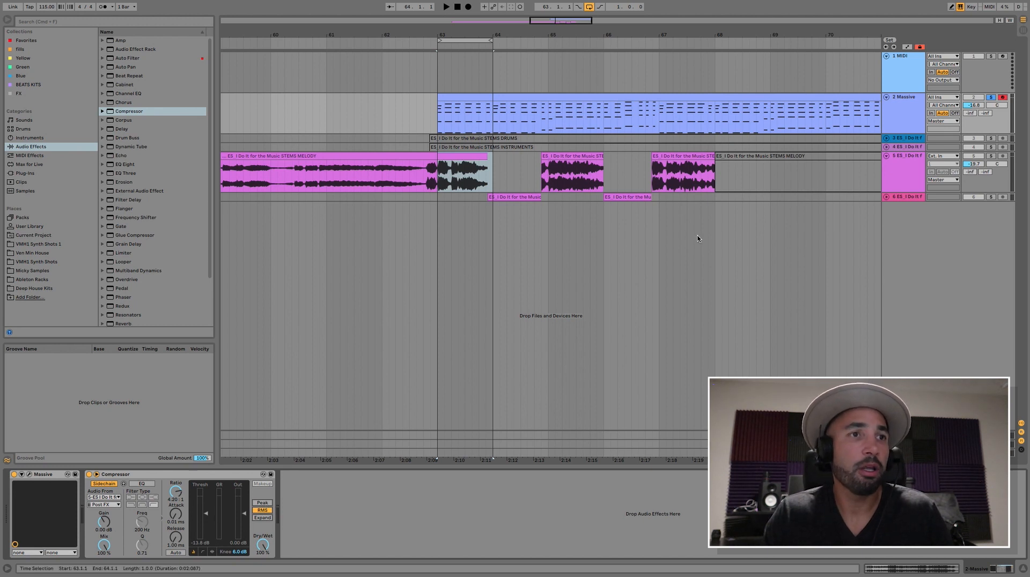
key("space")
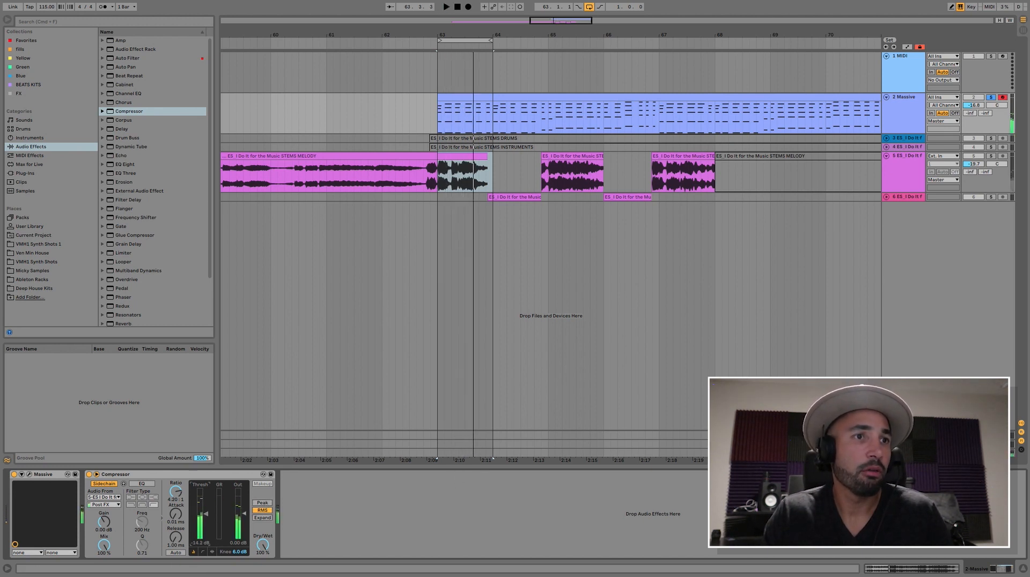
left_click_drag(206, 514, 206, 522)
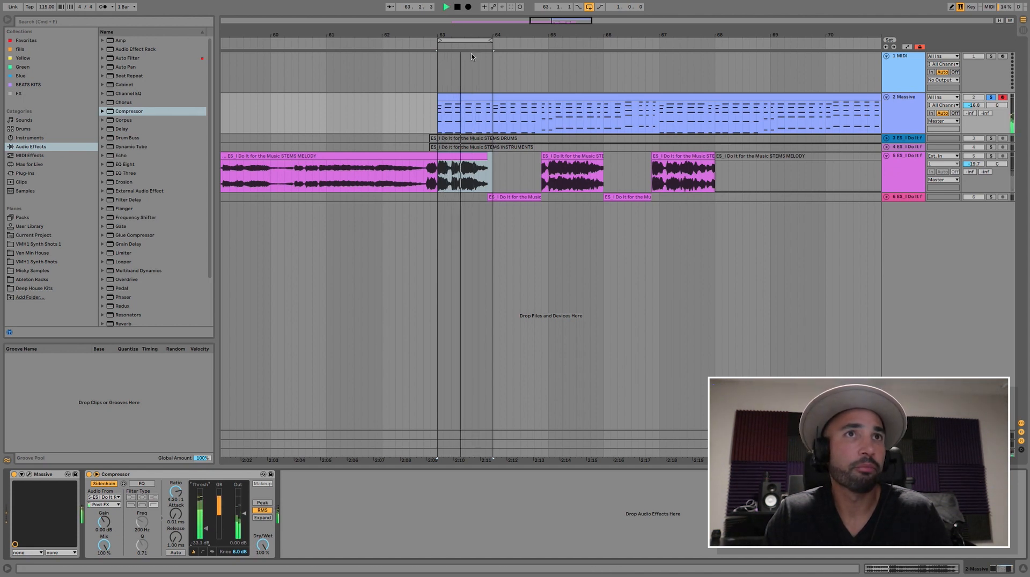
Extend the loop to four bars from bar 63 and set the Compressor's threshold to -16.4 dB while playing all tracks.
left_click_drag(491, 40, 661, 43)
key("space")
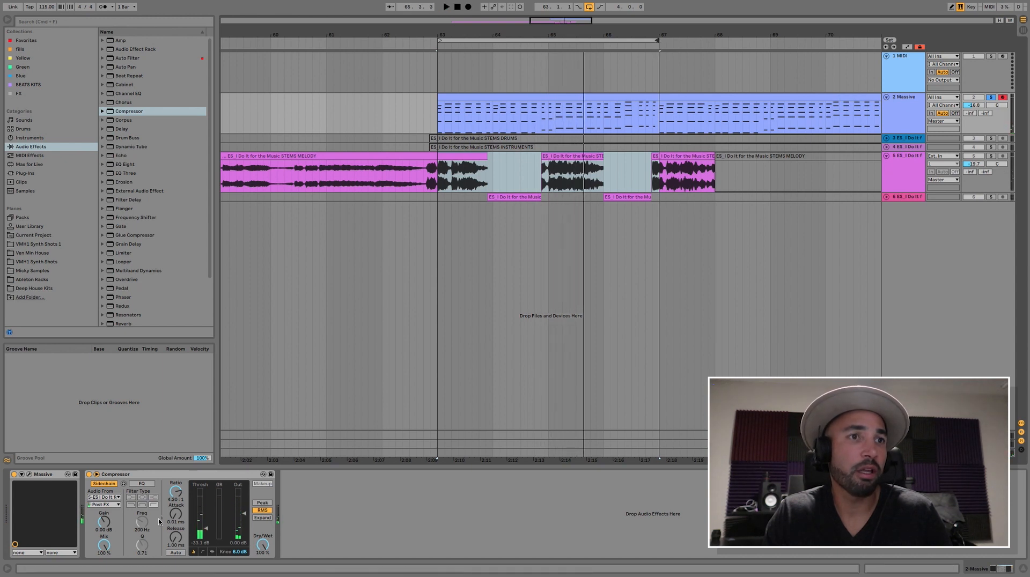
key("space")
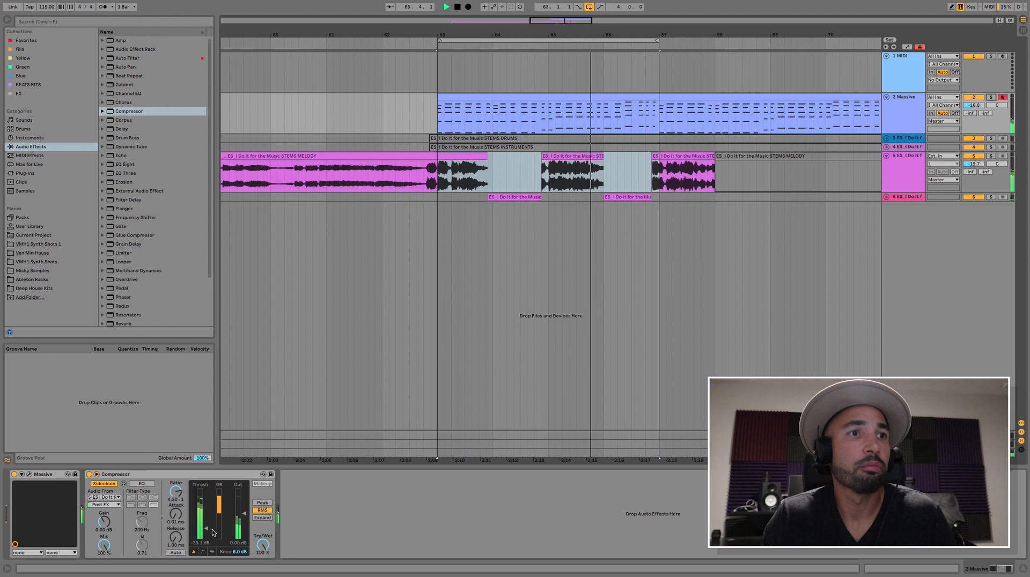
key("space")
left_click_drag(207, 529, 208, 521)
key("space")
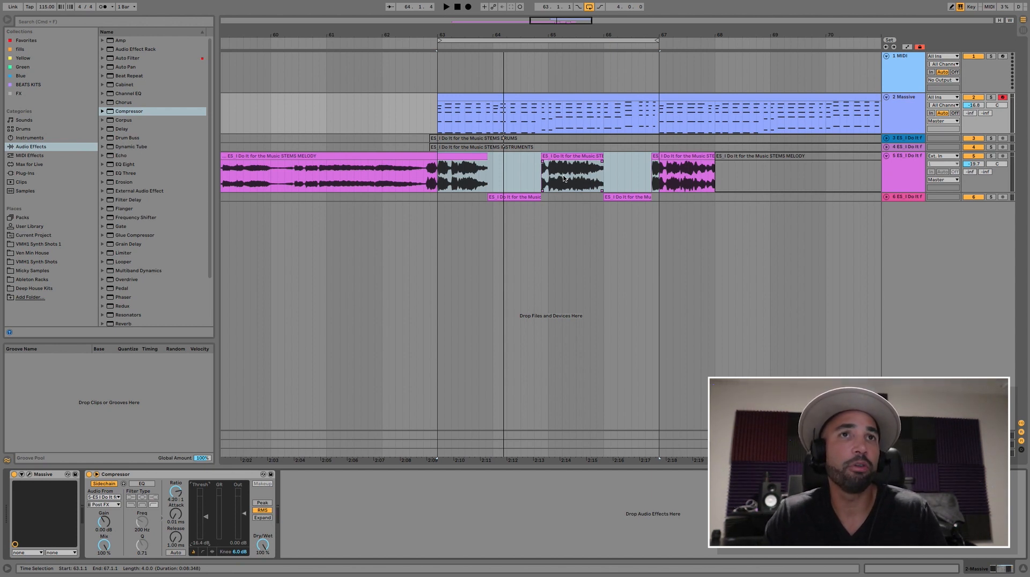
Fold the Massive track's Compressor, and solo melody track 5 with the loop shortened to bar 63.
double_click(134, 474)
left_click(900, 175)
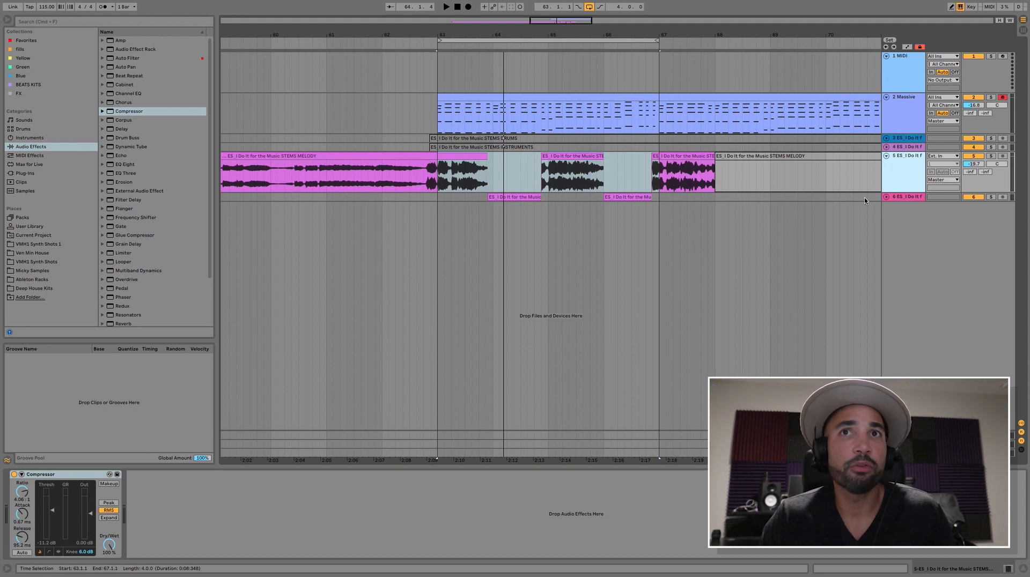
left_click(991, 155)
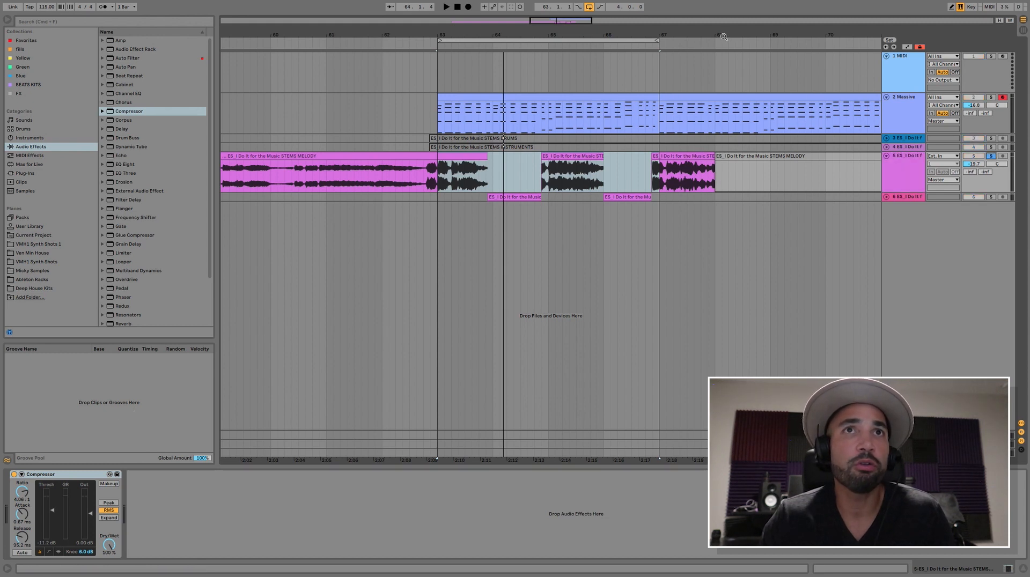
left_click_drag(665, 40, 493, 40)
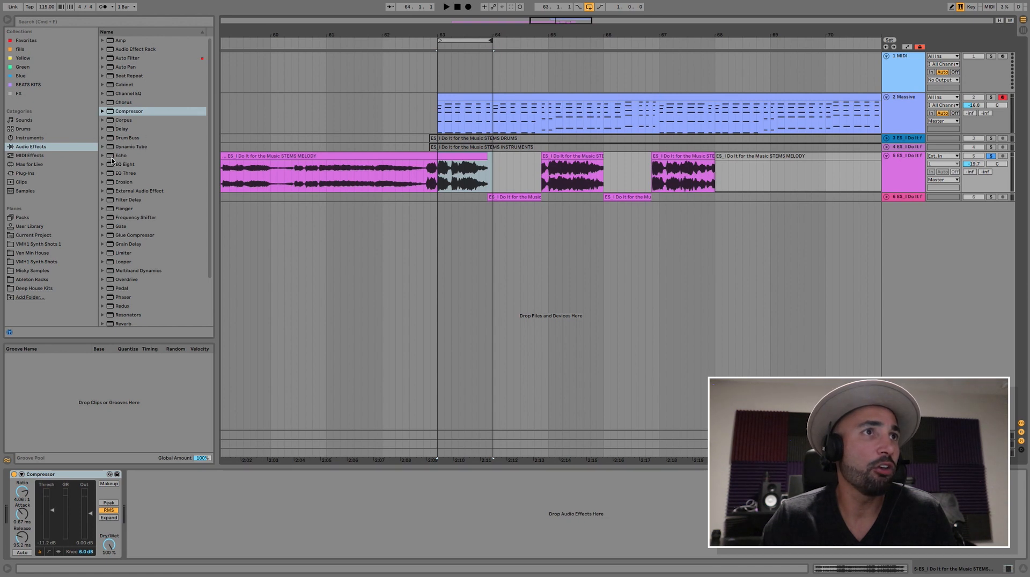
Add an EQ Eight after the Compressor on track 5 and disable bands 1, 2 and 4.
left_click_drag(112, 168, 197, 517)
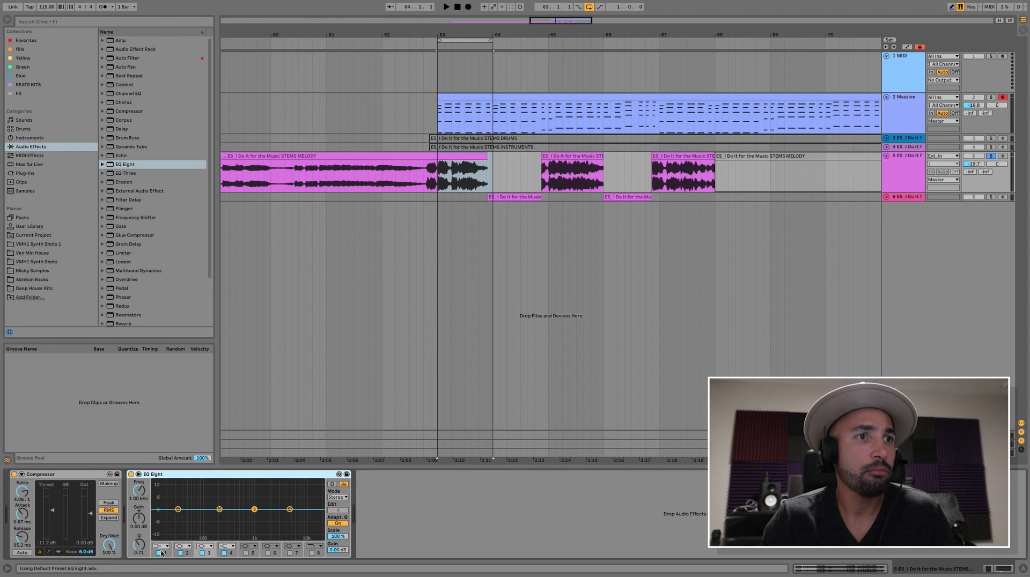
left_click(158, 553)
left_click(180, 554)
left_click(225, 553)
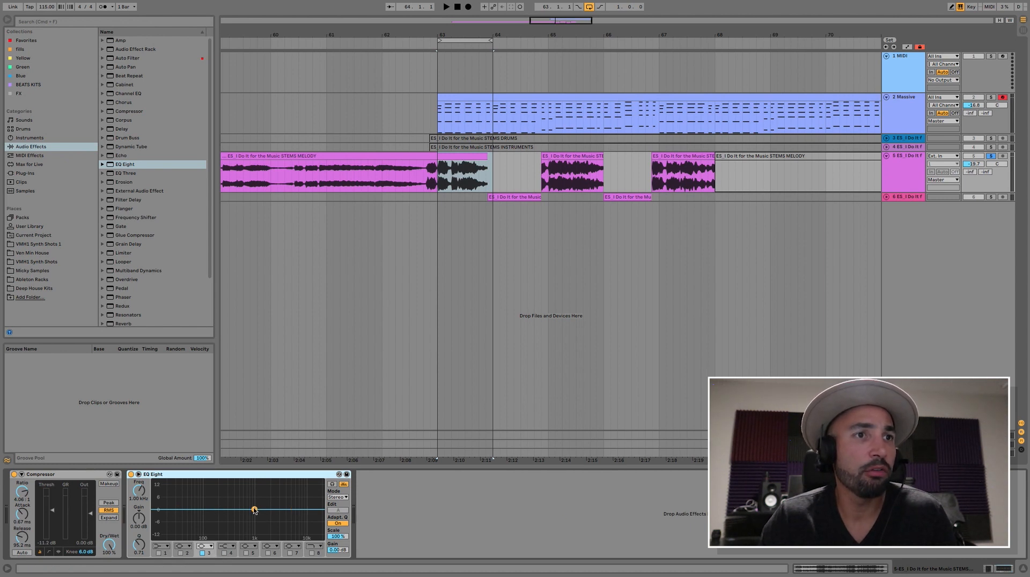
Boost EQ band 3 with a Q of 0.29 and sweep it during playback to 2.20 kHz at 11.0 dB.
left_click_drag(254, 510, 221, 486)
key("space")
key("space")
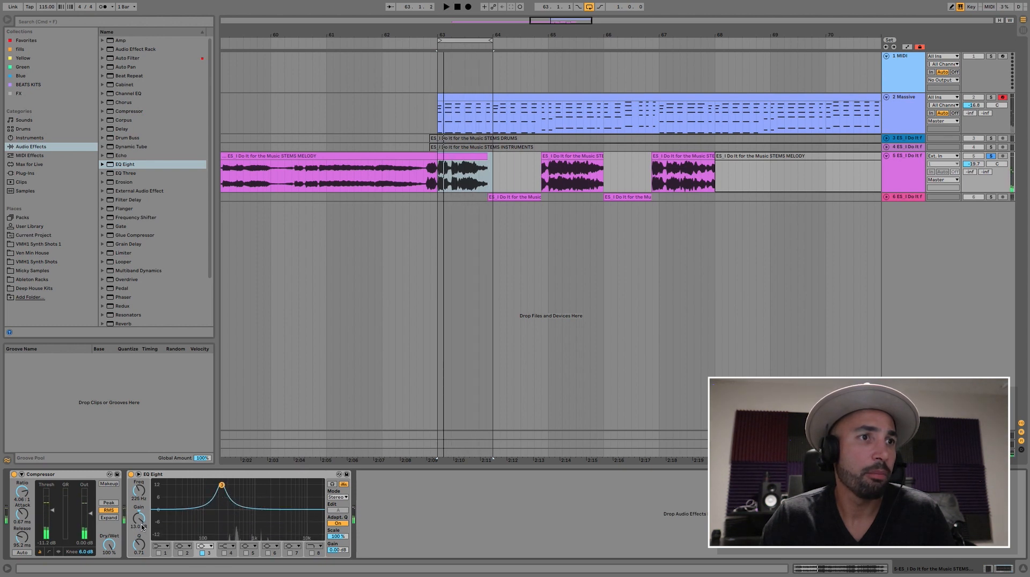
left_click_drag(139, 547, 138, 565)
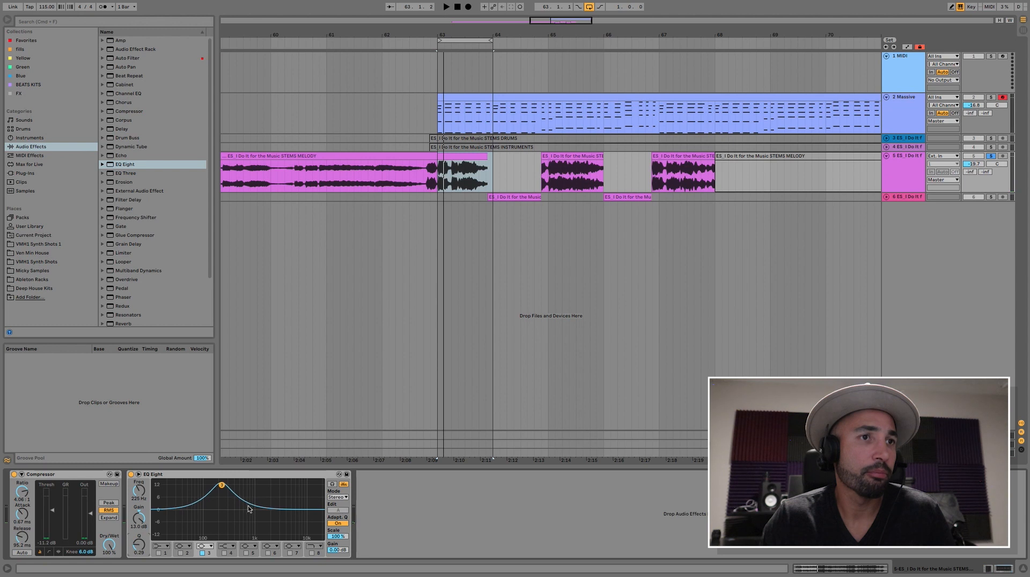
key("space")
left_click_drag(221, 486, 247, 487)
key("space")
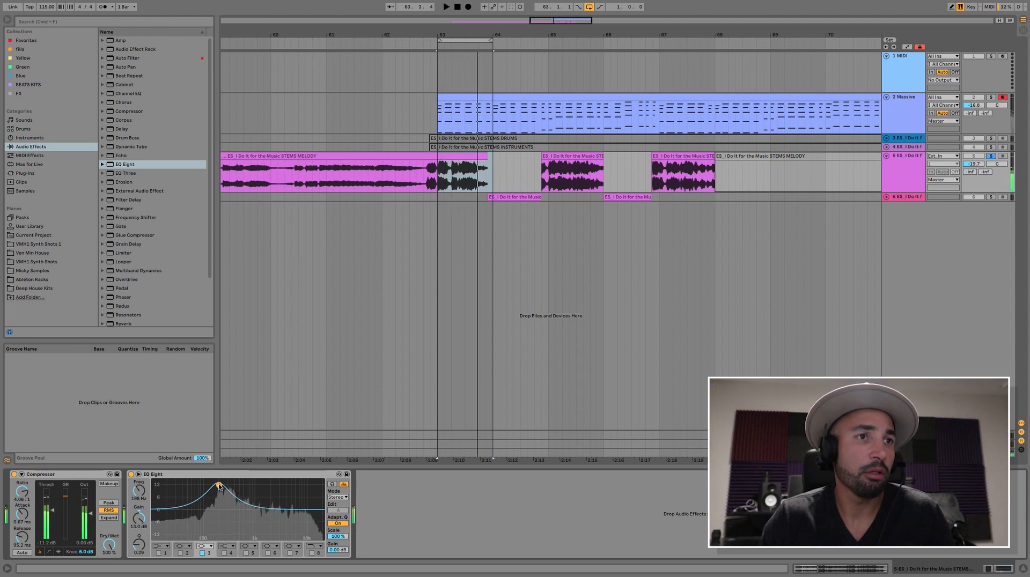
key("space")
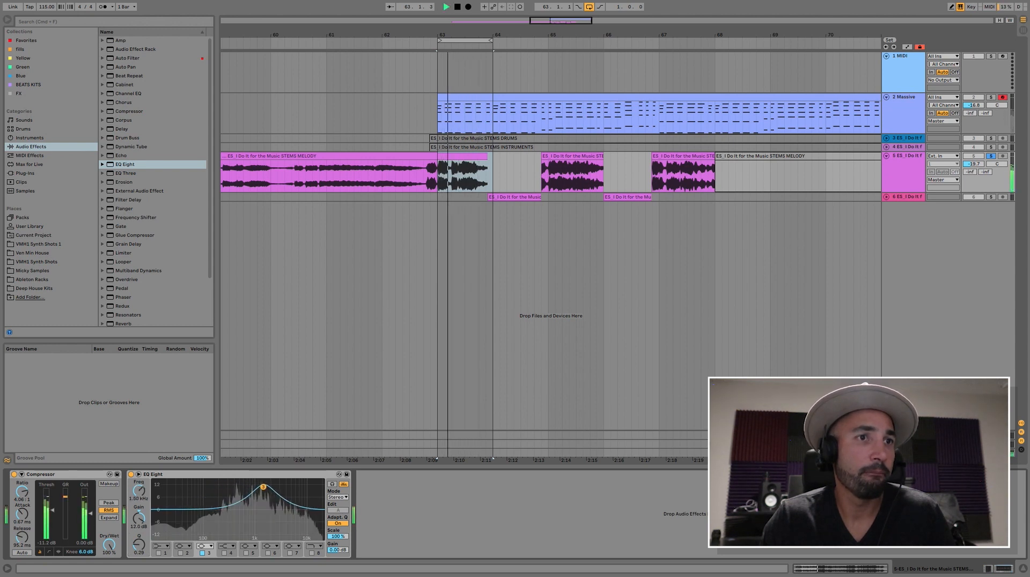
mouse_move(256, 489)
left_mouse_down()
mouse_move(288, 489)
mouse_move(272, 489)
left_mouse_up()
key("space")
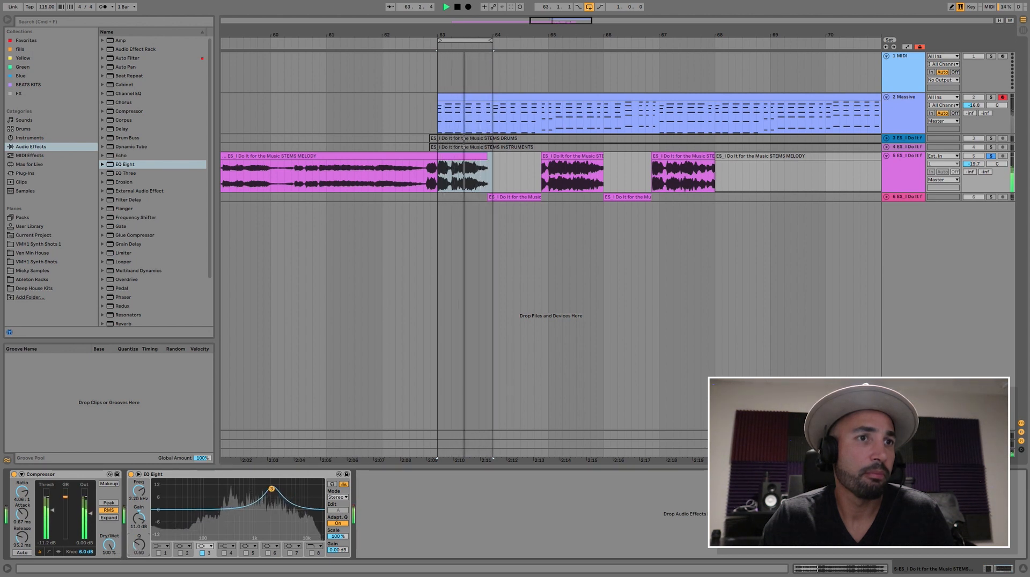
Set EQ band 3's Q to 0.42 and its gain to 4.29 dB, and play the loop to check it.
left_click_drag(139, 545, 140, 545)
key("space")
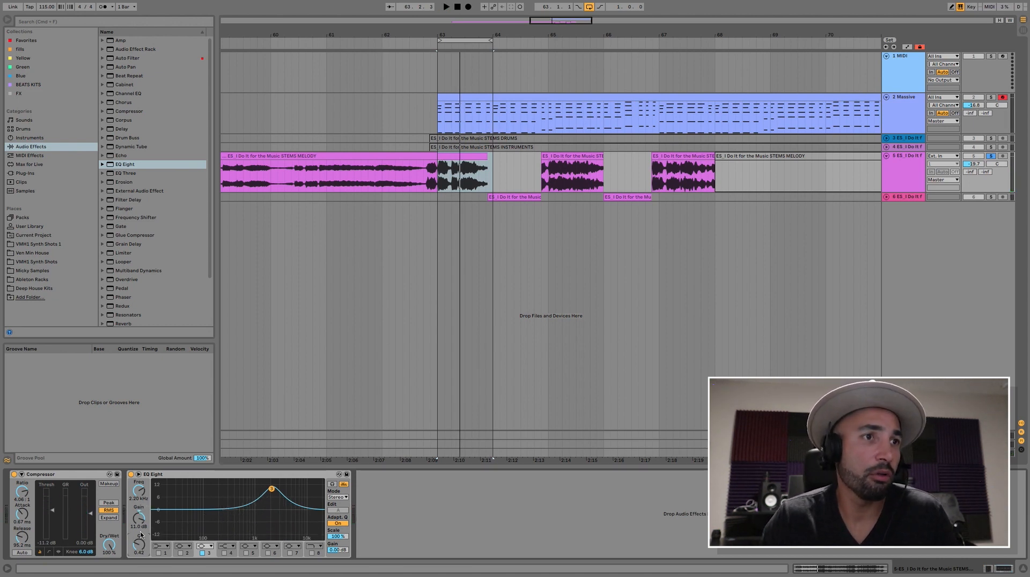
mouse_move(136, 521)
left_mouse_down()
mouse_move(137, 544)
mouse_move(140, 516)
left_mouse_up()
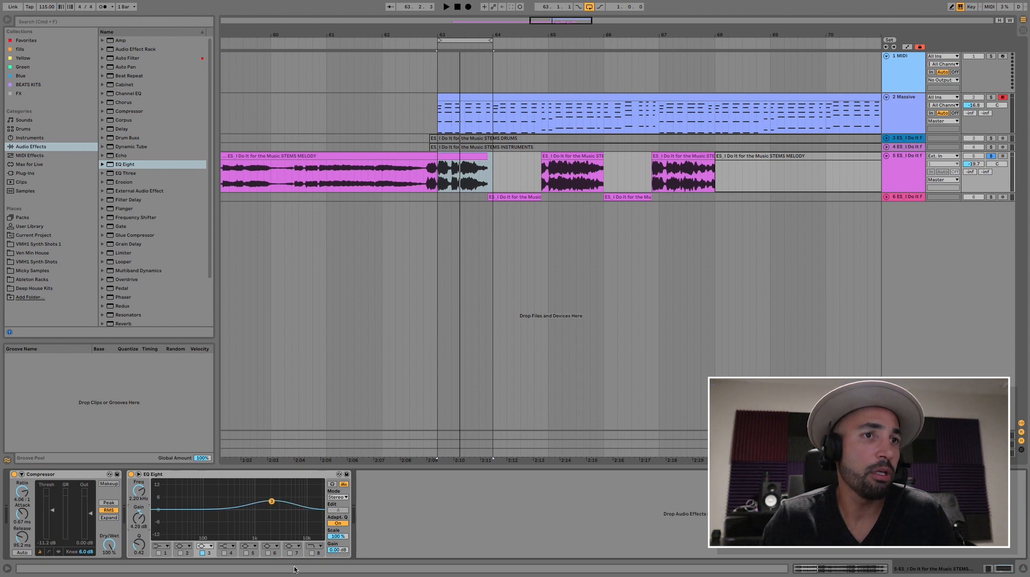
key("space")
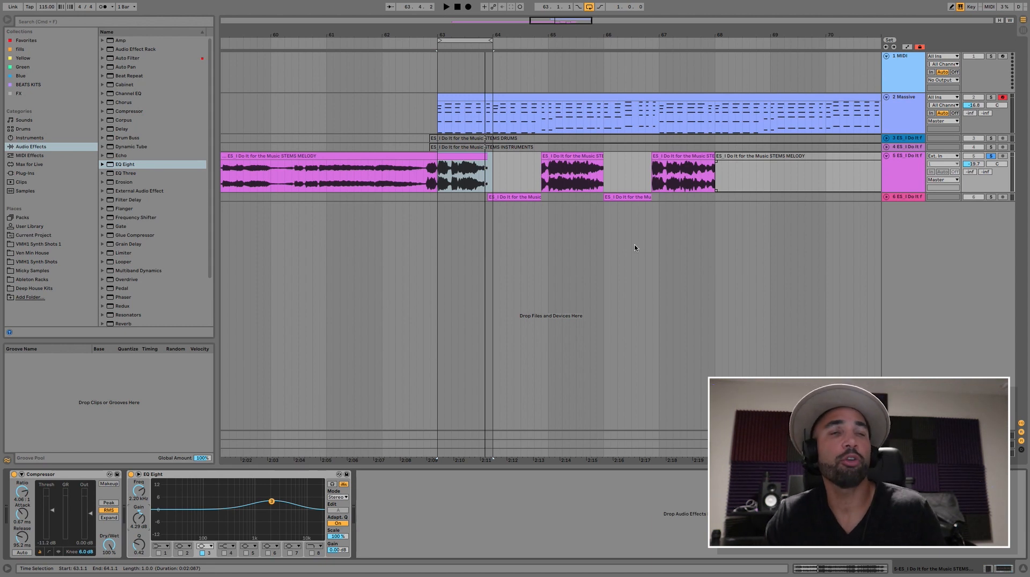
Copy the EQ Eight from melody track 5 and paste it after the Compressor on track 6.
left_click(272, 474)
right_click(242, 476)
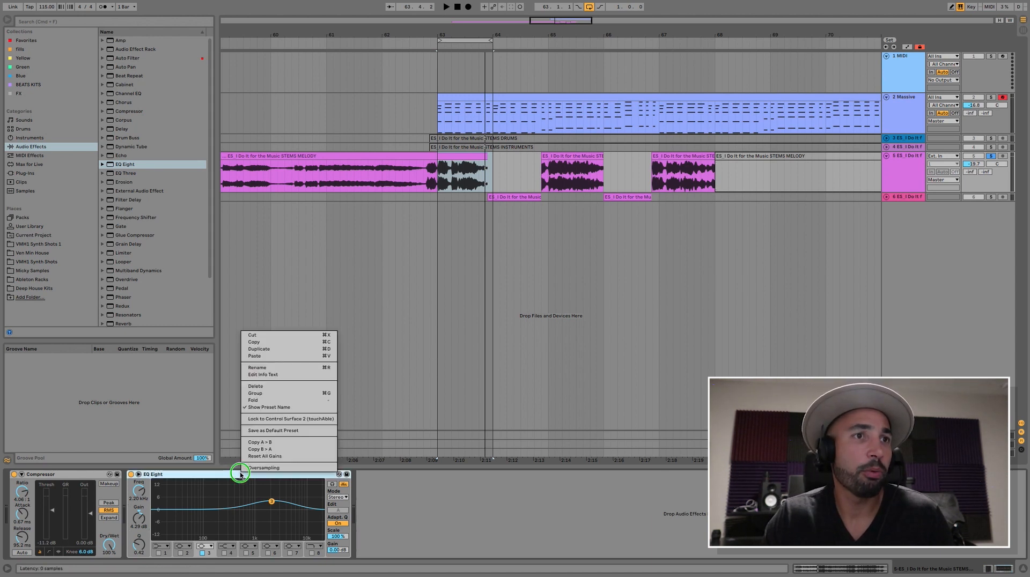
left_click(260, 343)
left_click(909, 198)
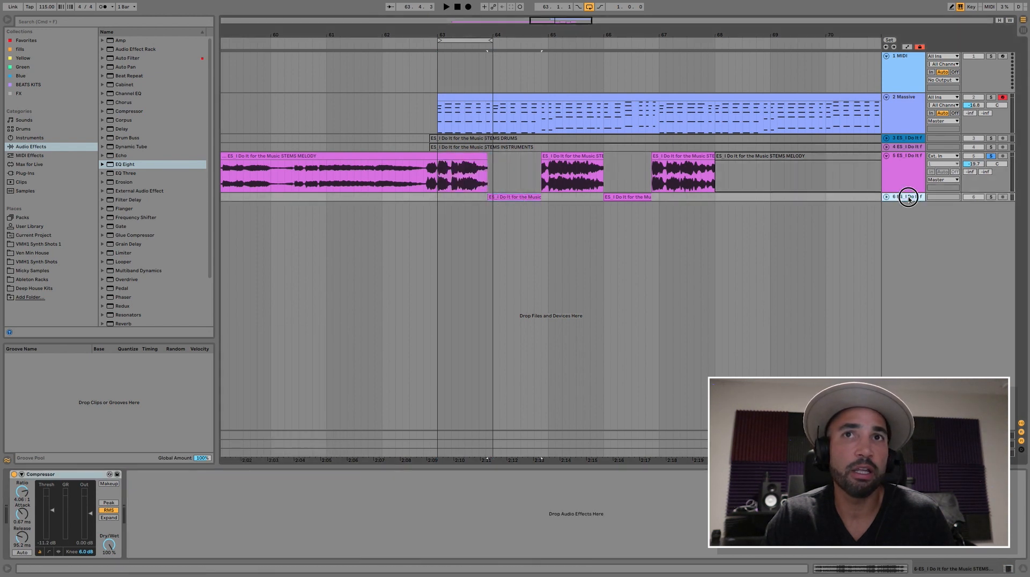
left_click(132, 500)
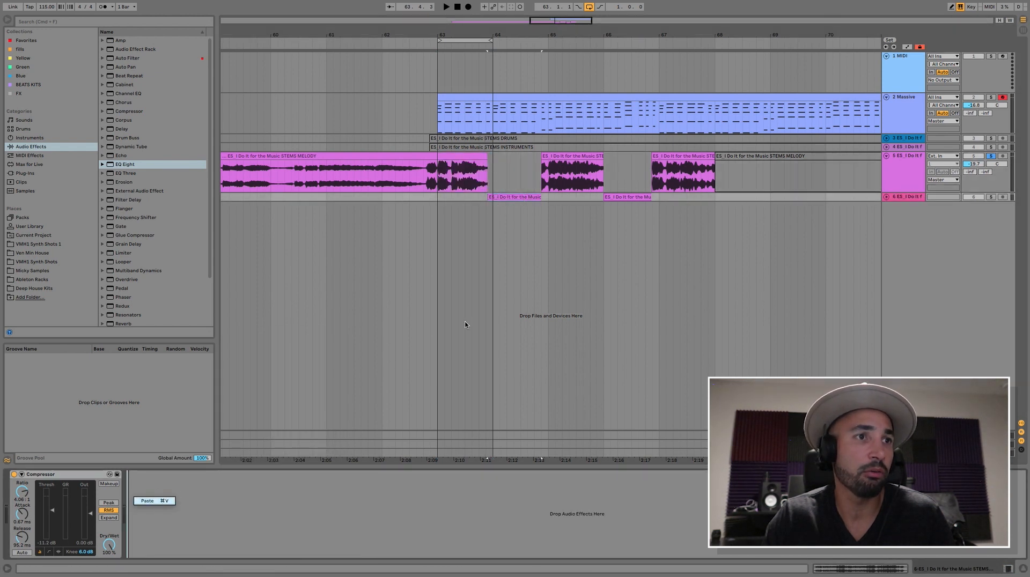
key("super+v")
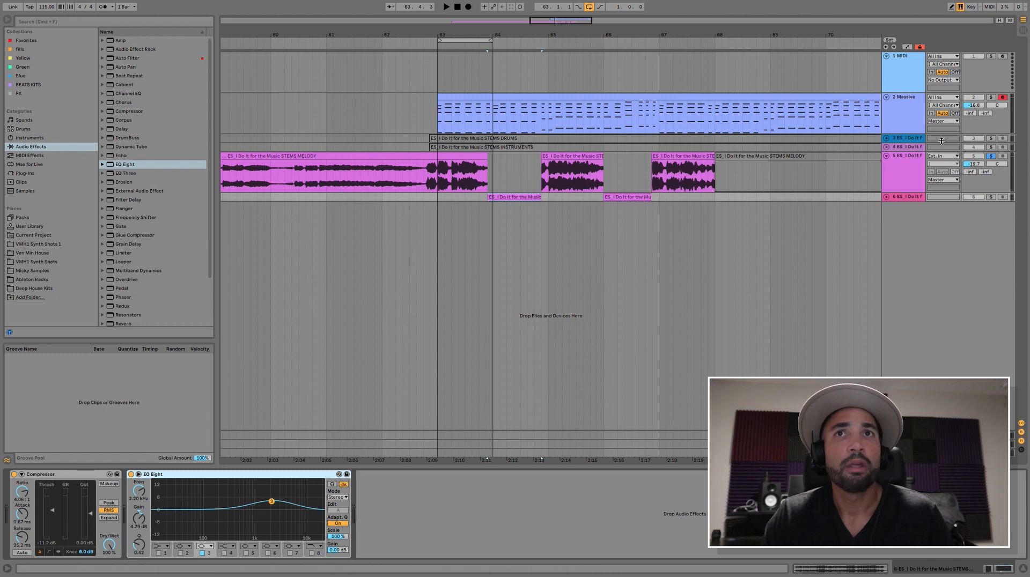
Unsolo track 5, add an Audio Effect Rack containing an EQ Eight after the Massive track's Compressor, and show the rack's chain list.
left_click(902, 118)
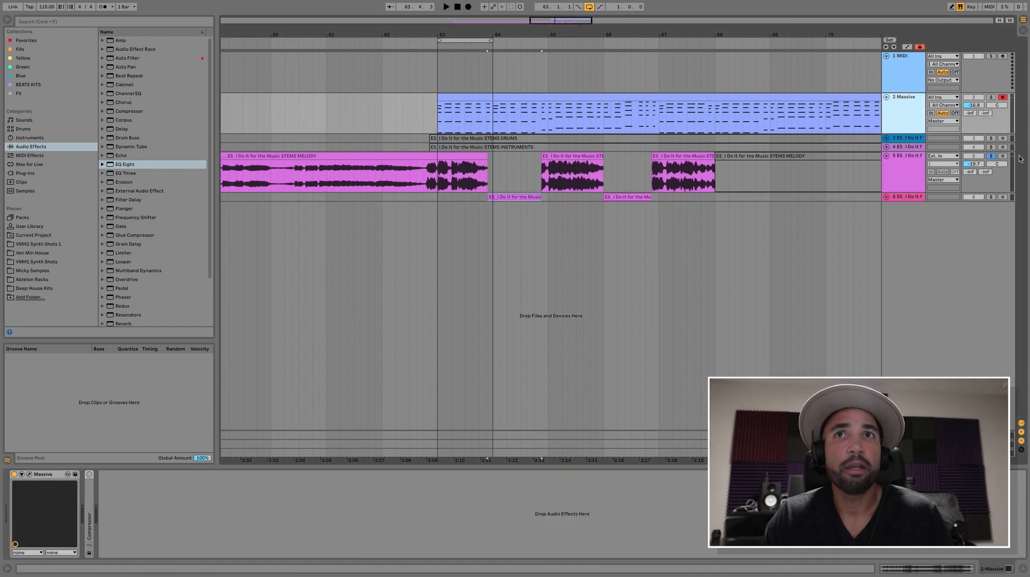
left_click(992, 156)
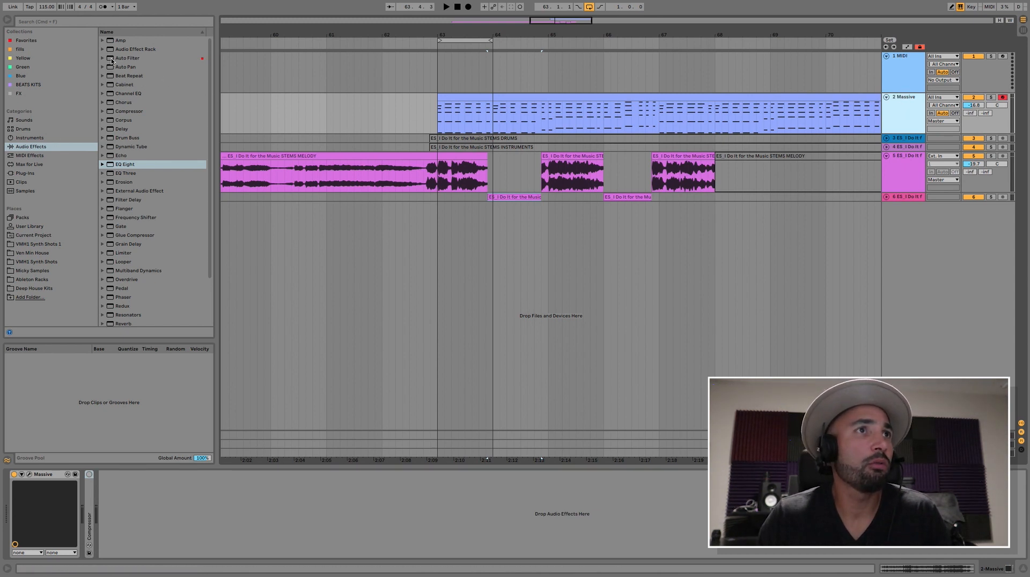
left_click_drag(112, 52, 121, 501)
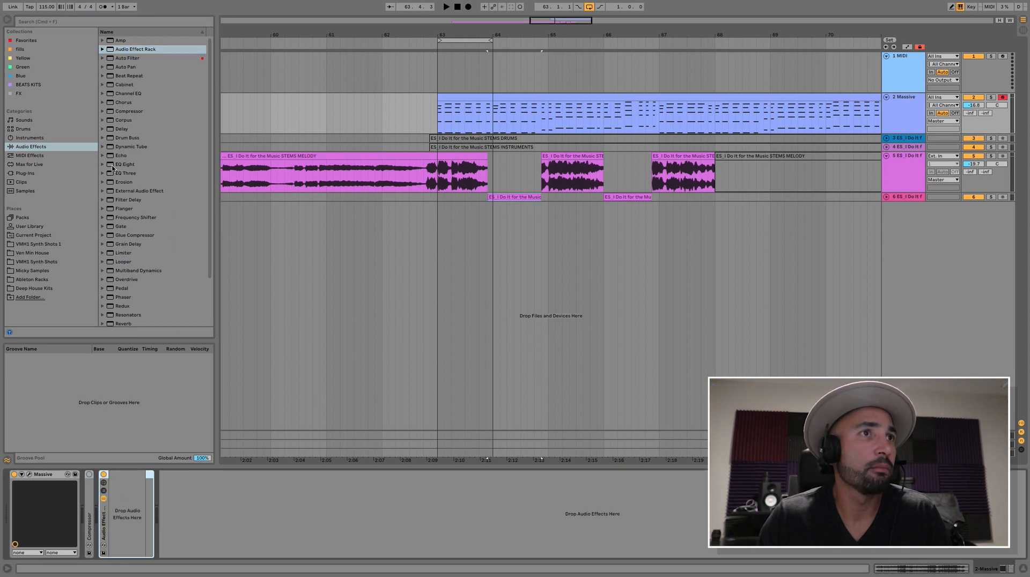
left_click_drag(113, 168, 128, 512)
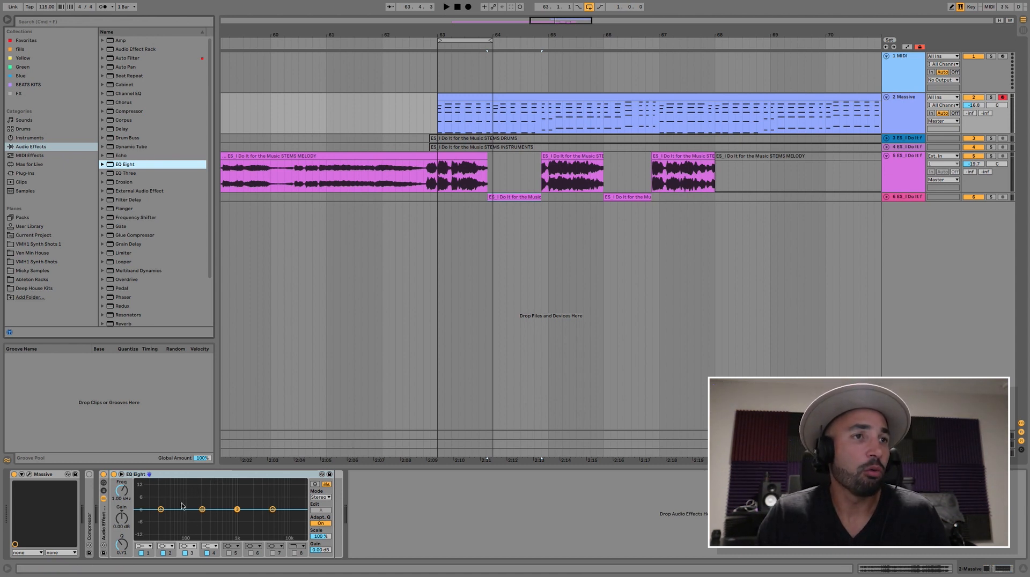
left_click(109, 532)
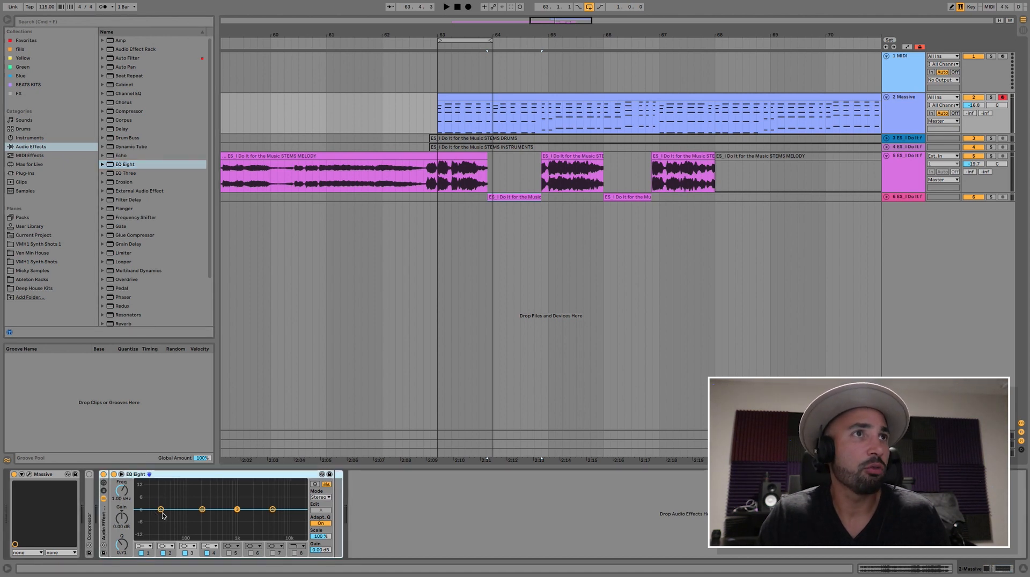
left_click(104, 494)
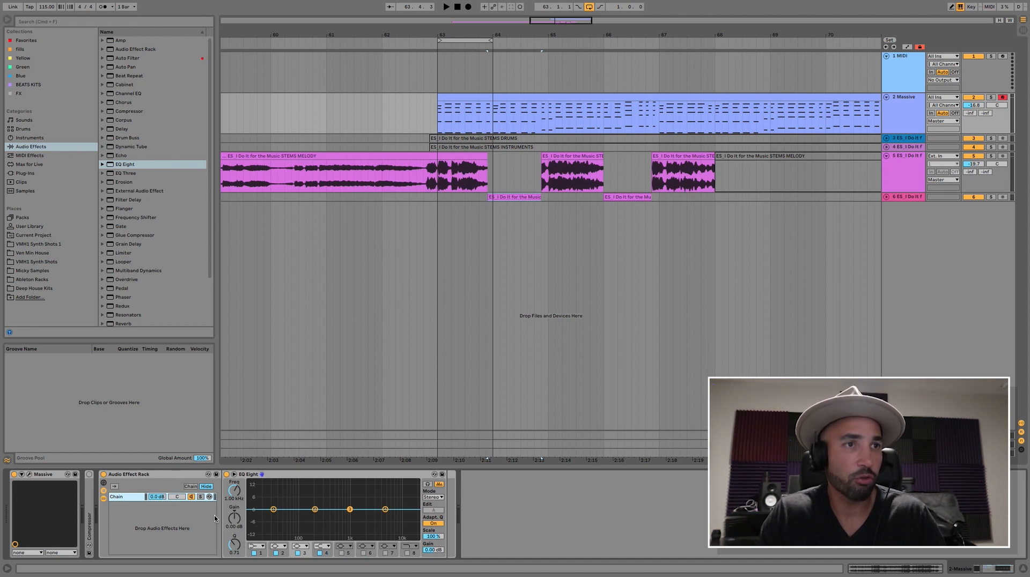
Duplicate the rack's chain twice so it has three parallel chains, and look through them.
key("super+d")
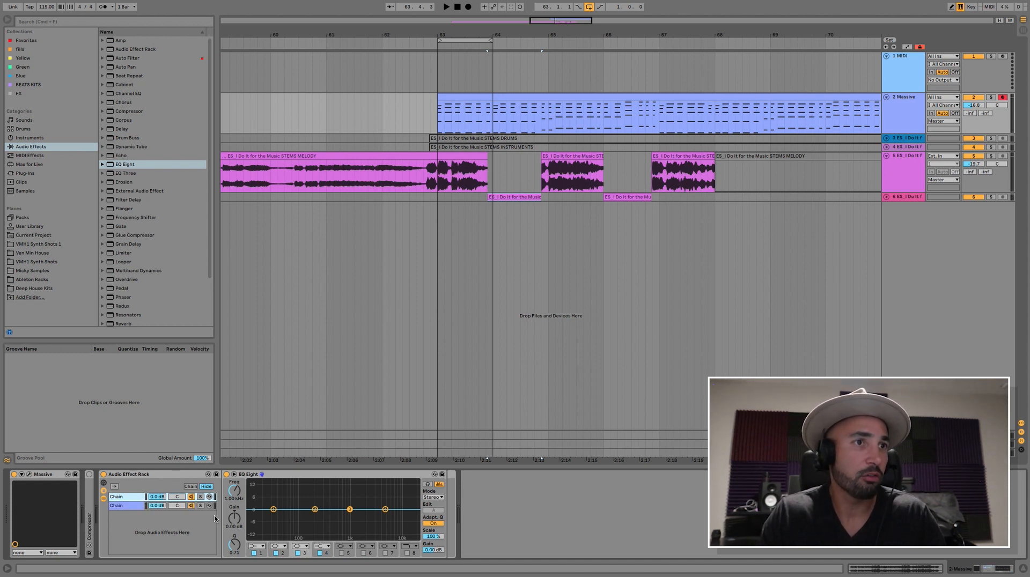
key("super+d")
left_click(145, 549)
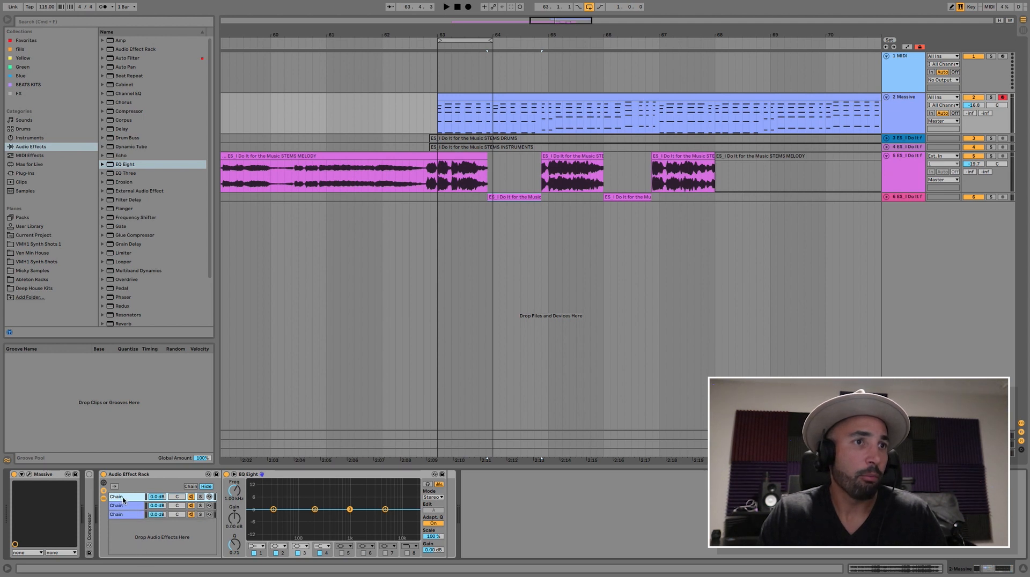
left_click(127, 506)
left_click(127, 515)
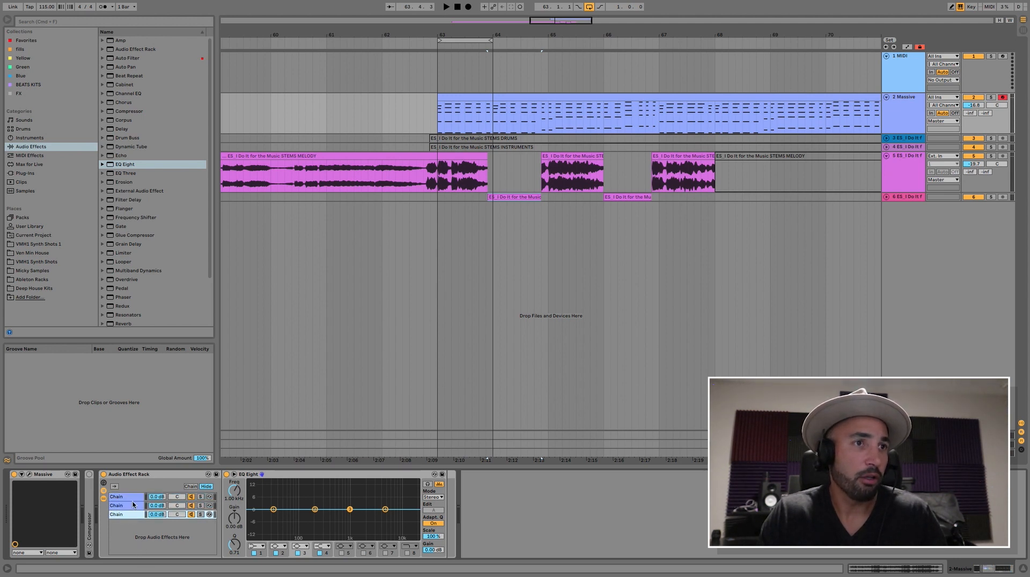
In the first chain's EQ Eight, disable bands 2, 3 and 4 and make band 1 a steep high cut at 1.50 kHz.
left_click(132, 499)
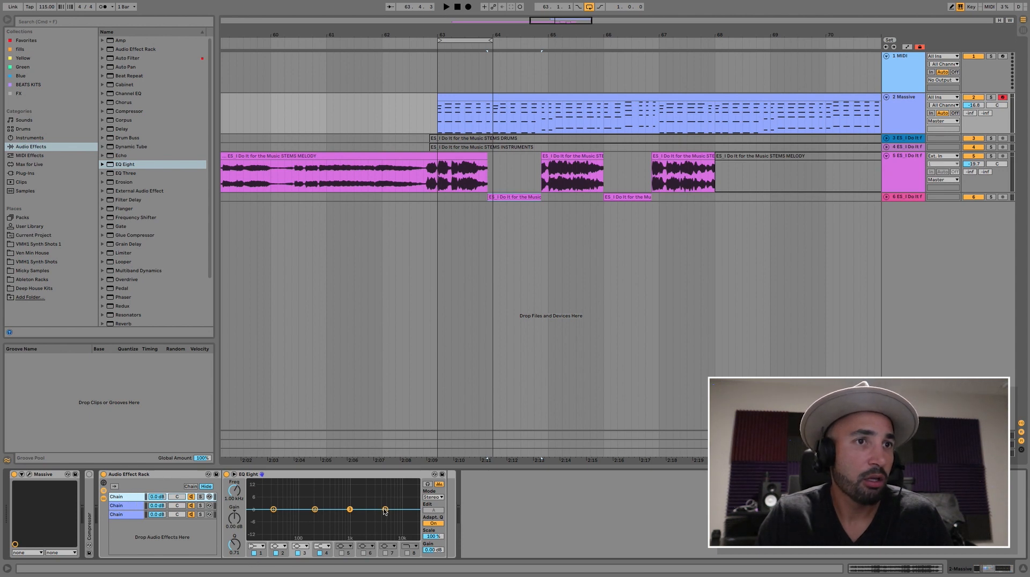
left_click(385, 510)
left_click(320, 553)
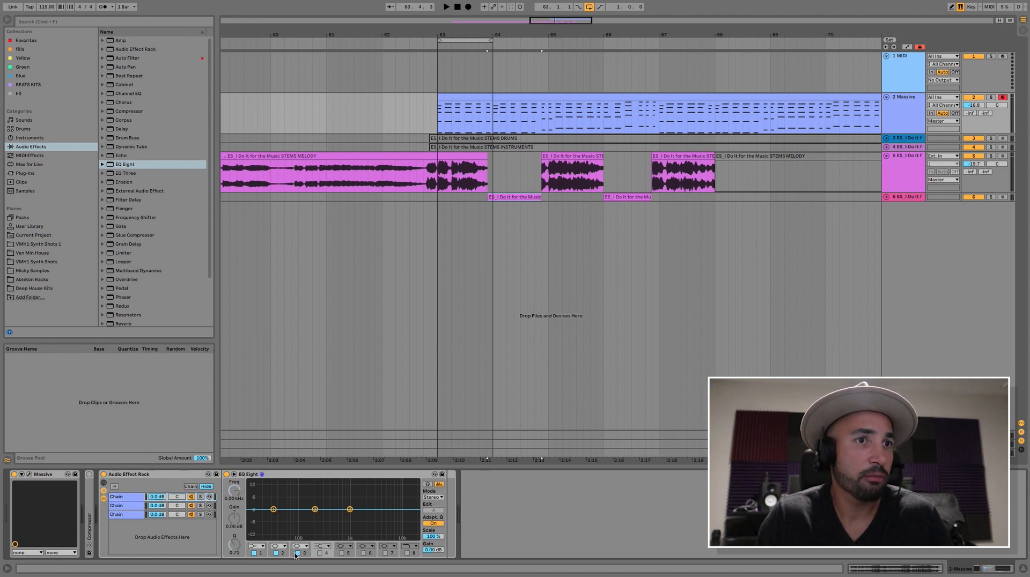
left_click(298, 553)
left_click(276, 553)
left_click(262, 547)
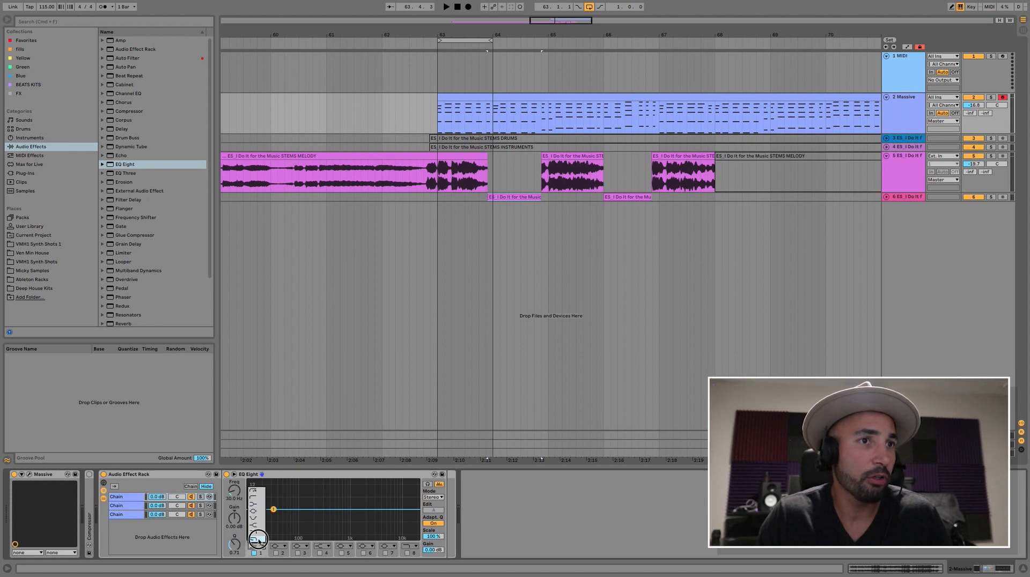
left_click(258, 540)
left_click_drag(233, 494, 233, 460)
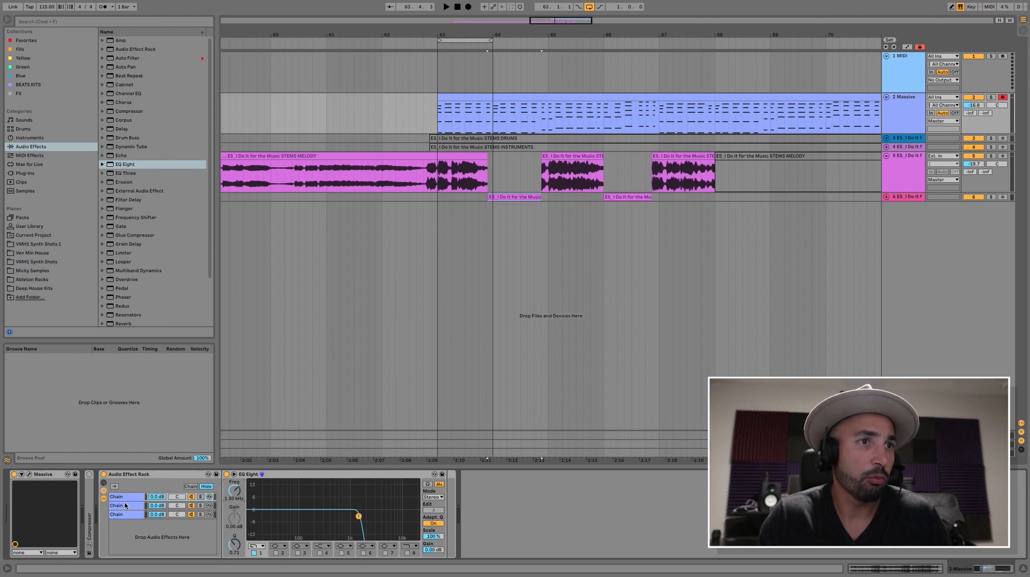
In the second chain's EQ Eight, disable bands 2 and 3, and make band 1 a steep low cut and band 4 a steep high cut.
left_click(125, 505)
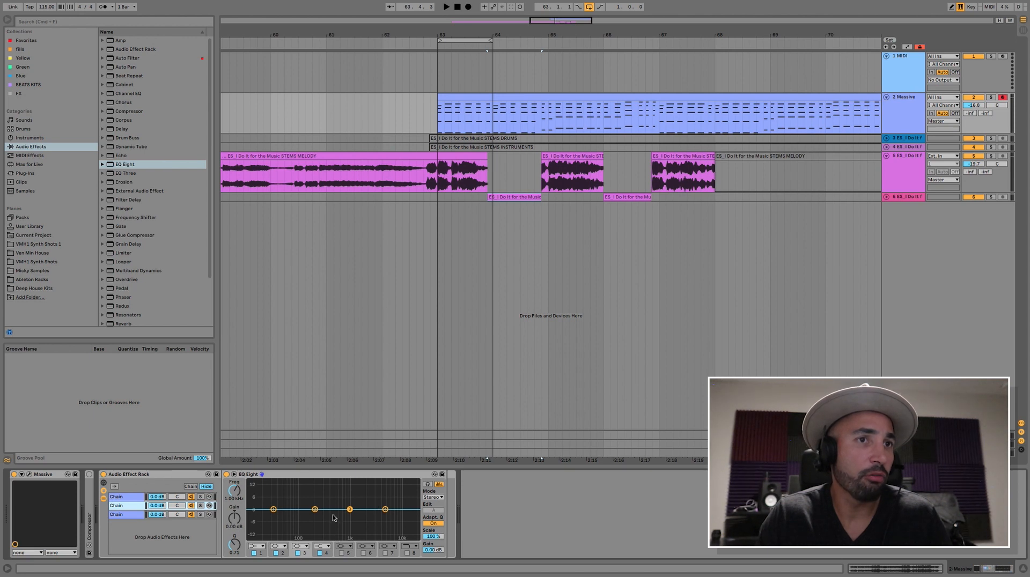
left_click(275, 554)
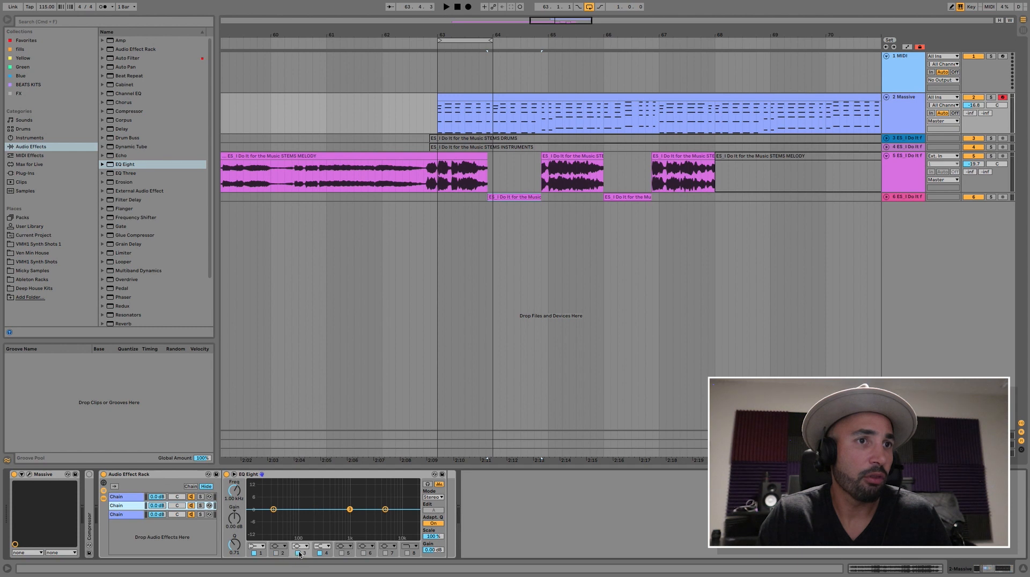
left_click(298, 553)
left_click(252, 546)
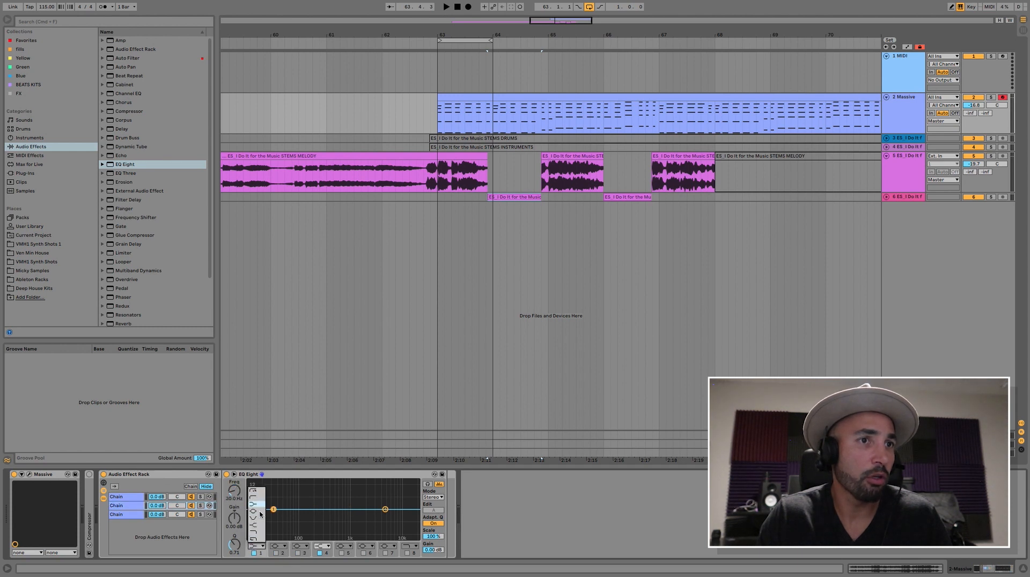
left_click(253, 491)
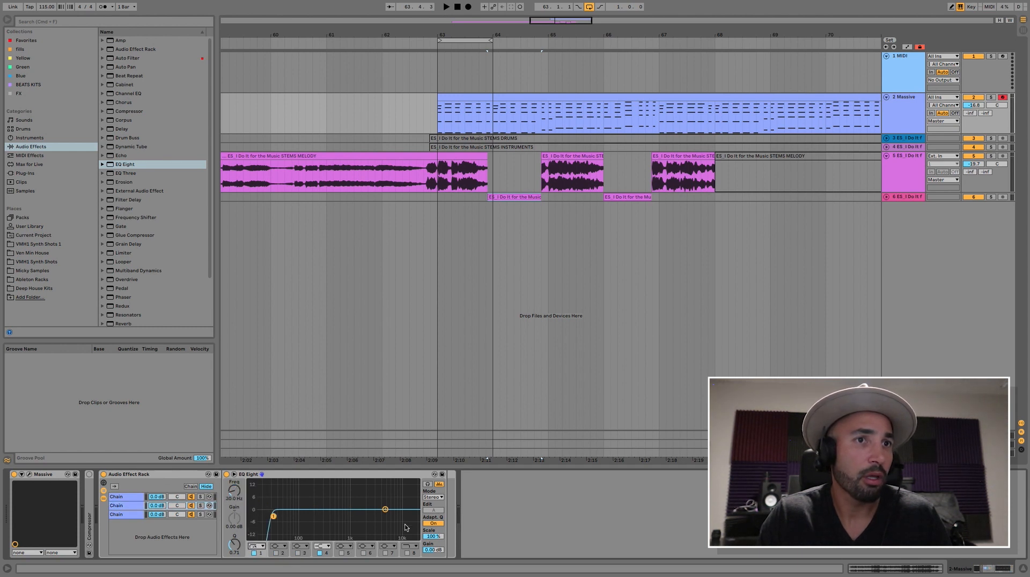
left_click(325, 546)
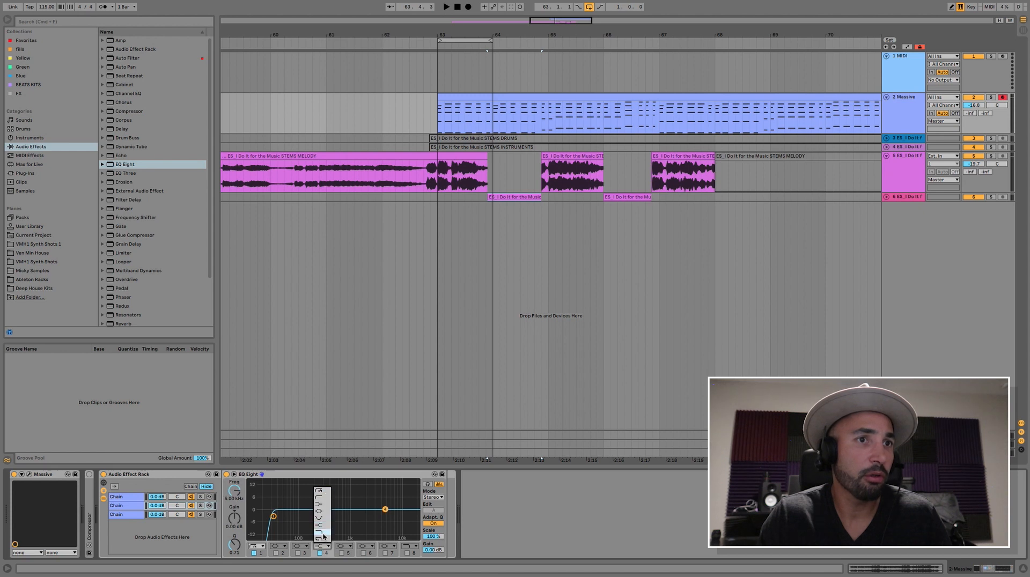
left_click(324, 540)
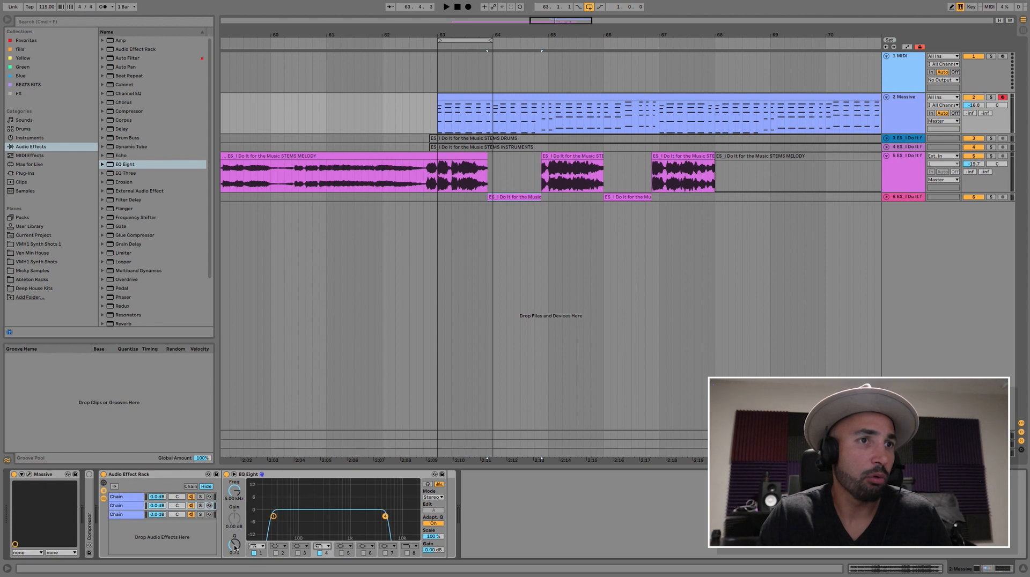
Set the second chain's low cut to 1.50 kHz and high cut to 3.98 kHz, and compare with melody track 5's EQ.
left_click(274, 518)
left_click_drag(236, 493, 237, 439)
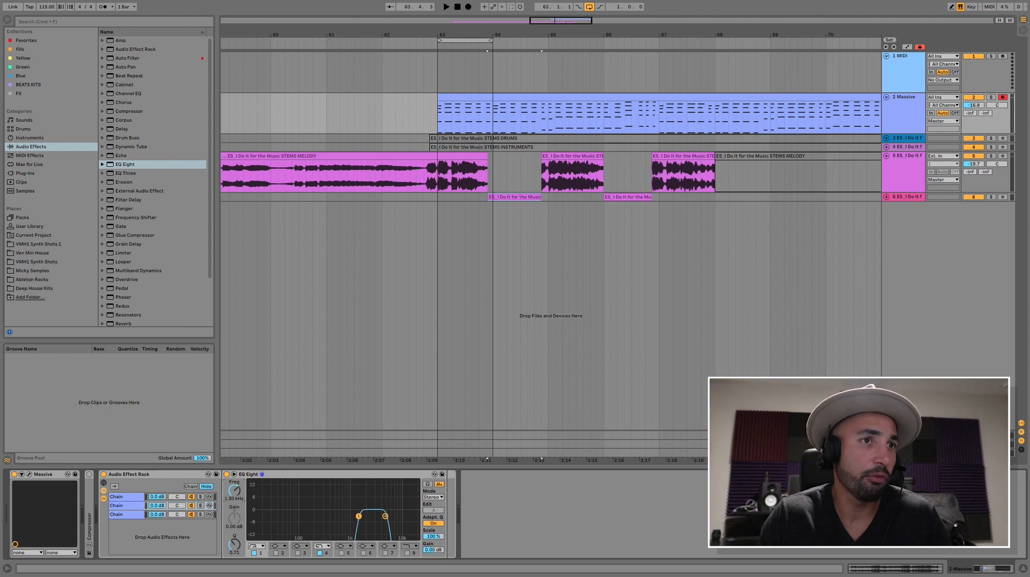
left_click(385, 516)
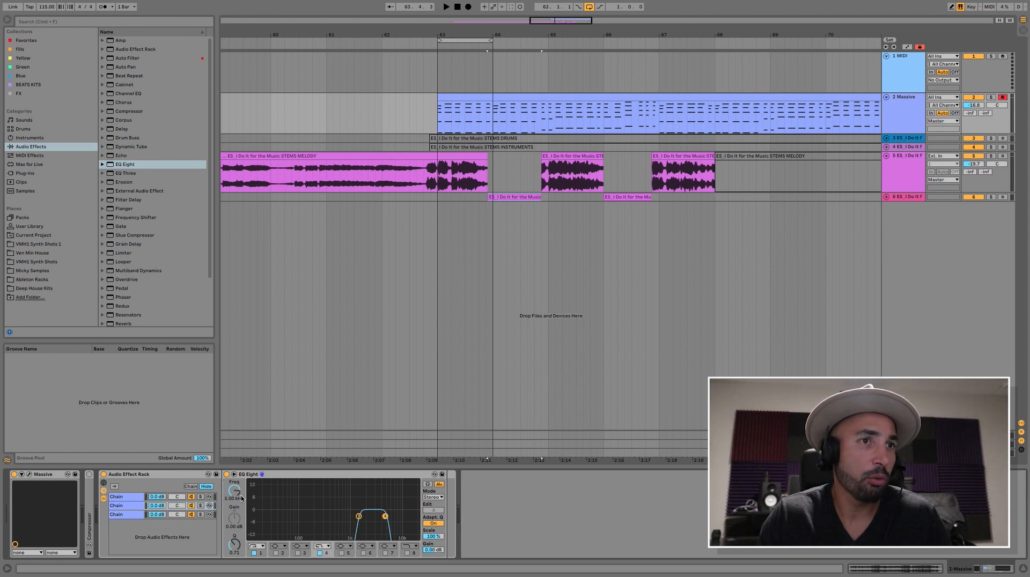
left_click_drag(384, 517, 382, 517)
left_click(916, 166)
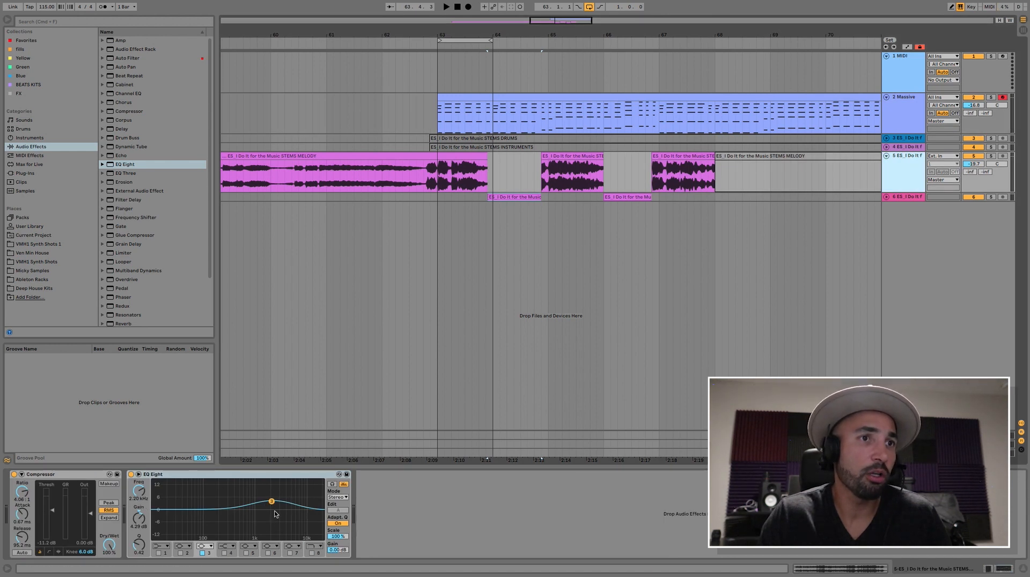
left_click(901, 108)
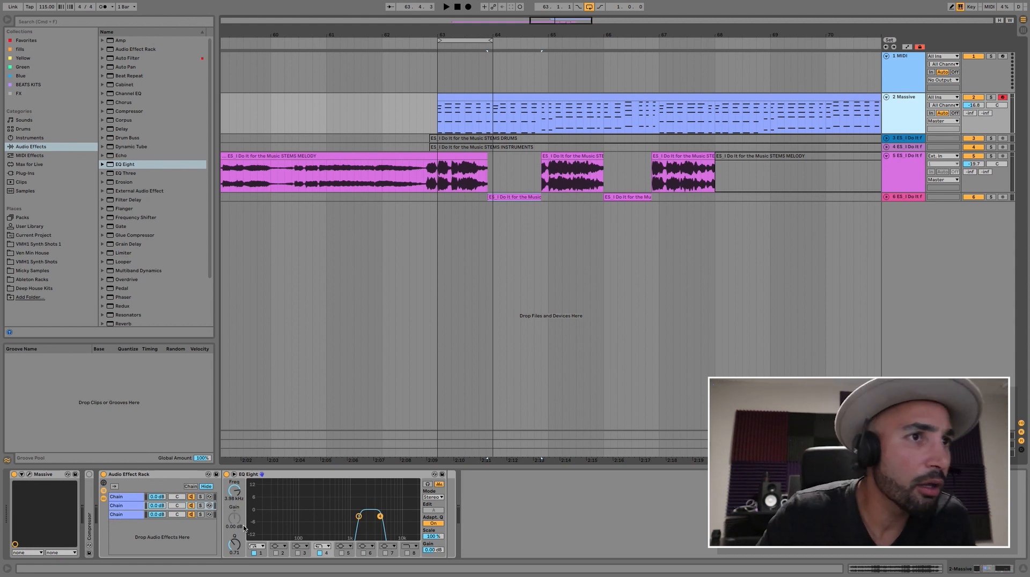
In the third chain's EQ Eight, disable bands 2, 3 and 4 and make band 1 a steep low cut at 3.98 kHz.
left_click(119, 515)
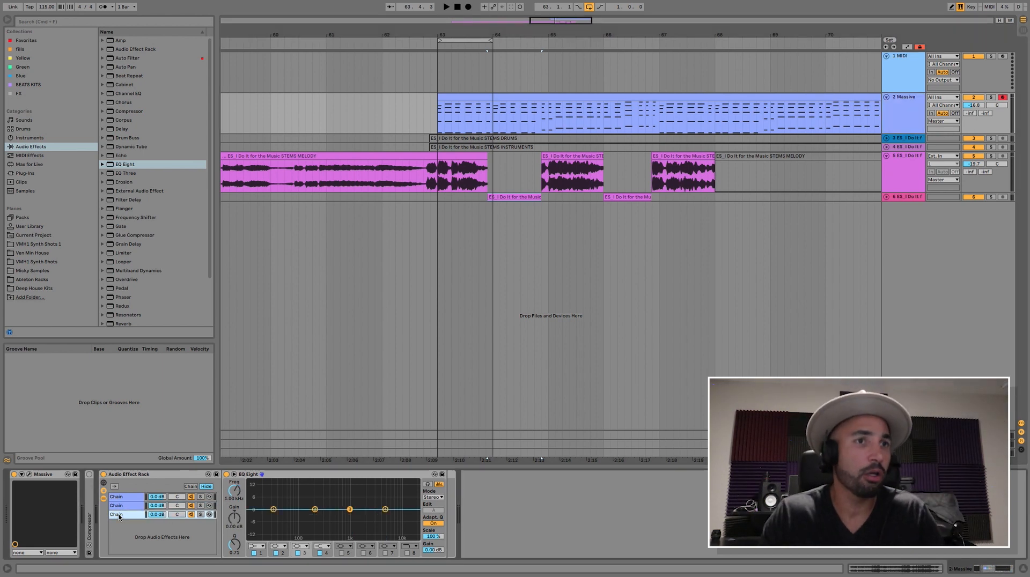
left_click(321, 553)
left_click(298, 553)
left_click(276, 553)
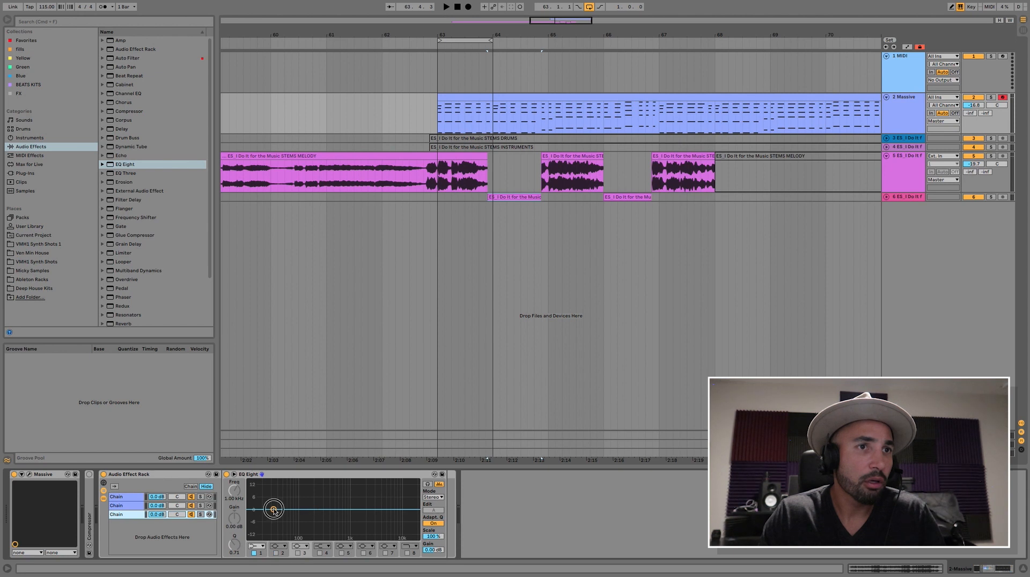
left_click(274, 510)
left_click(261, 547)
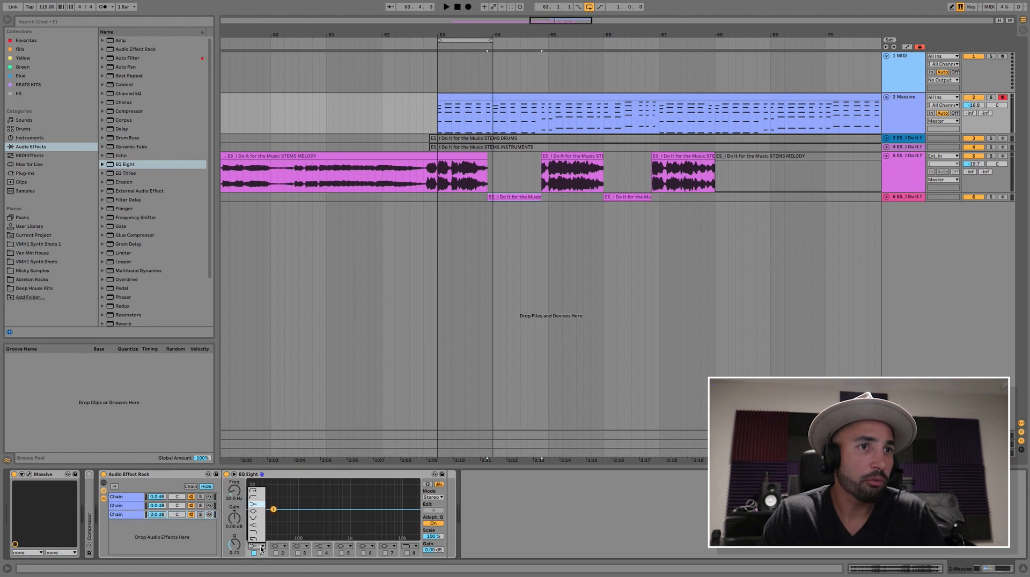
left_click(256, 492)
left_click_drag(243, 501, 243, 445)
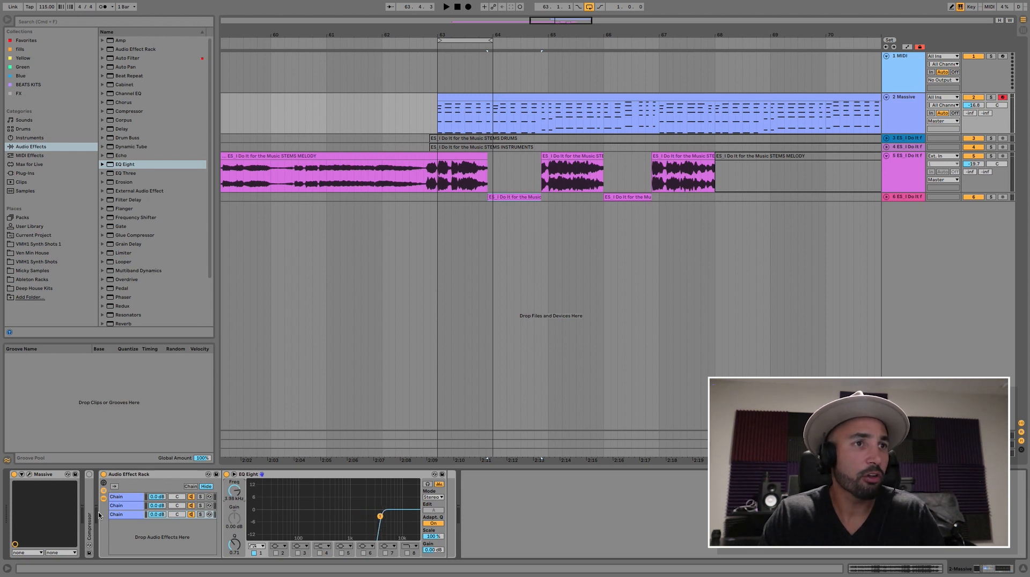
Review the three chains and add a Compressor after the EQ Eight in the second chain.
left_click(125, 498)
left_click(126, 506)
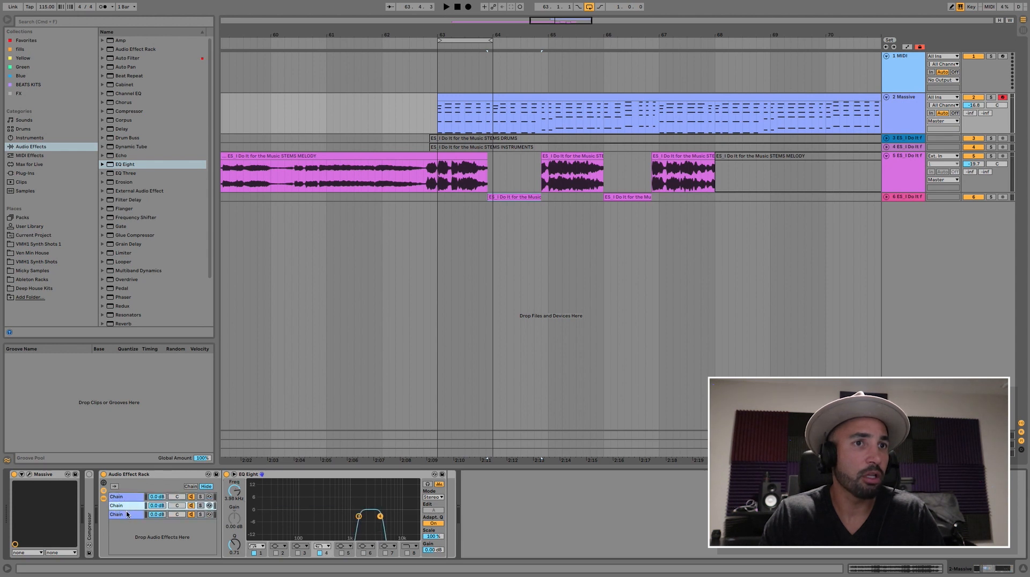
left_click(133, 515)
left_click(129, 507)
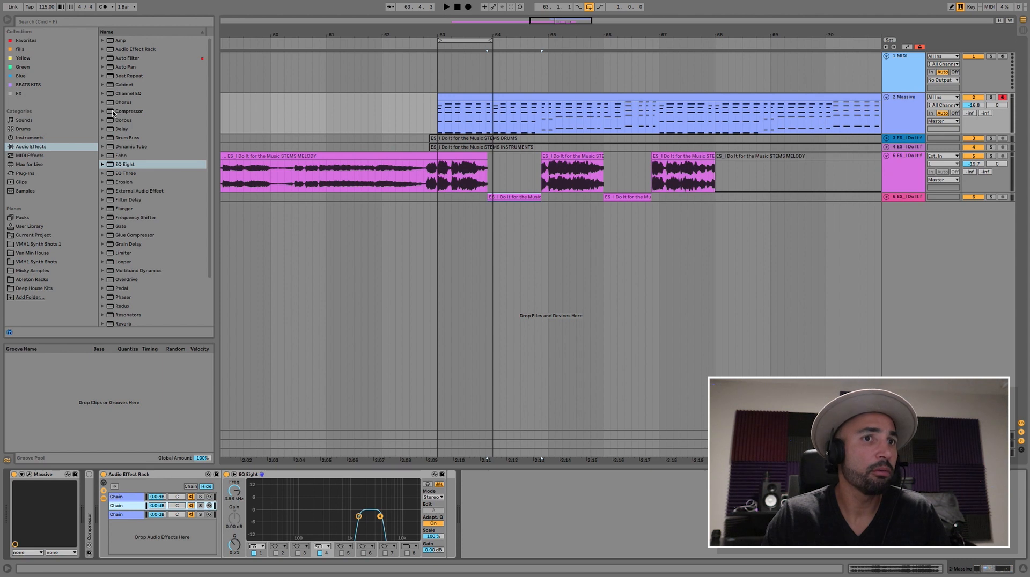
mouse_move(113, 113)
left_mouse_down()
mouse_move(426, 507)
mouse_move(445, 515)
left_mouse_up()
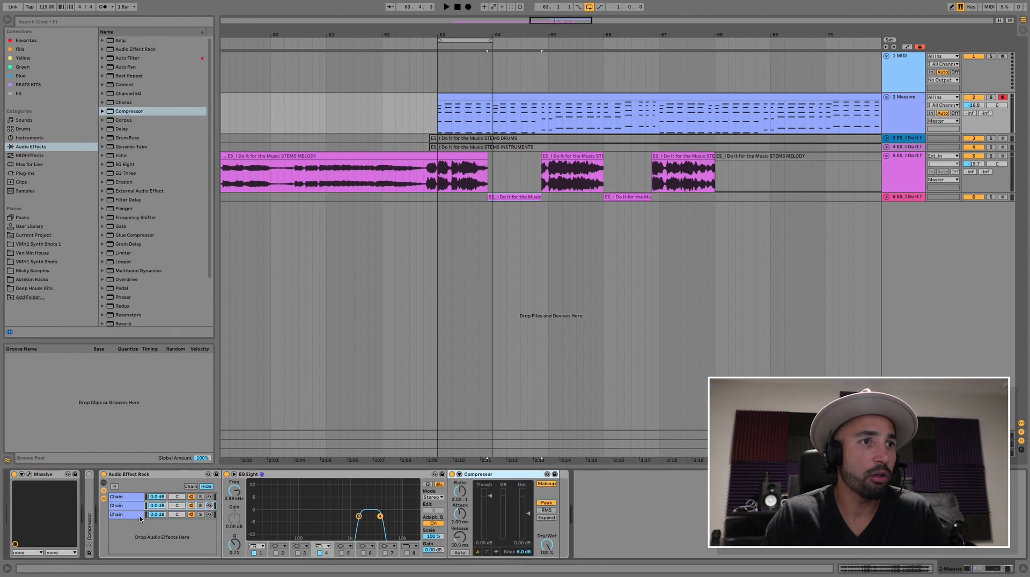
left_click(127, 514)
left_click(127, 506)
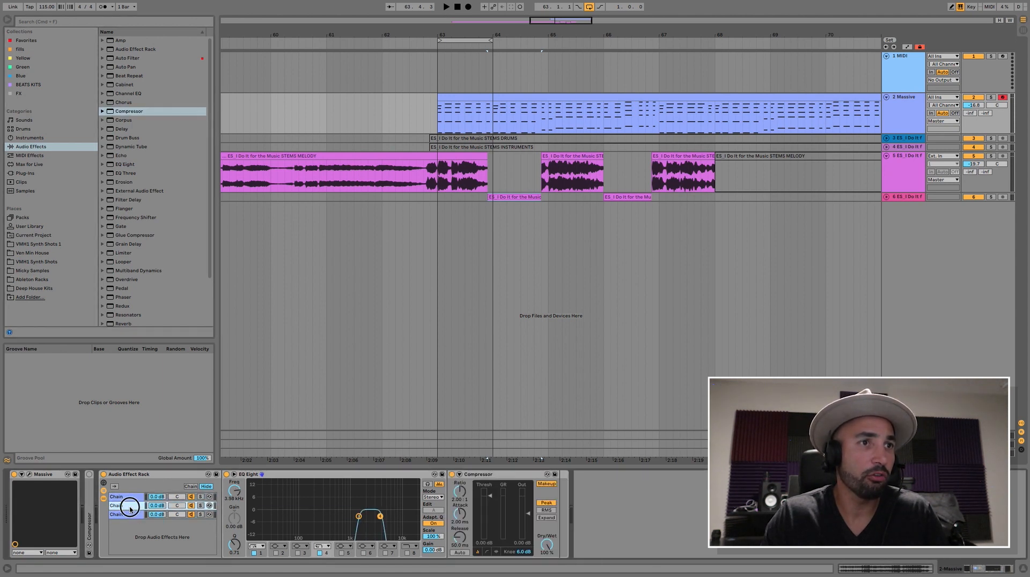
Sidechain the Compressor from the track 5 melody stem in RMS mode, with ratio 4.06:1, attack 0.01 ms, release 1.79 ms and a lowered threshold.
left_click(460, 476)
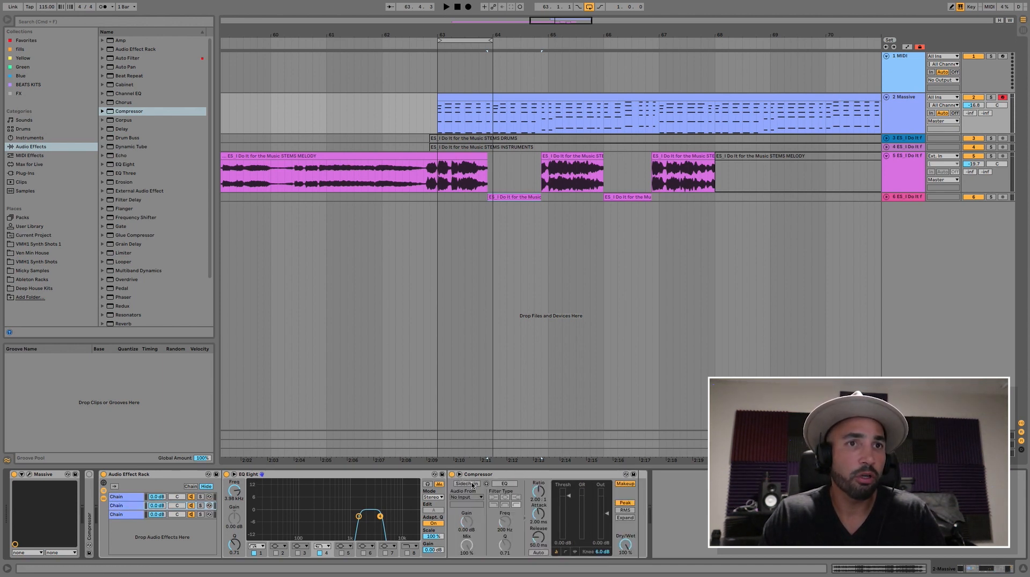
left_click(472, 484)
left_click(475, 497)
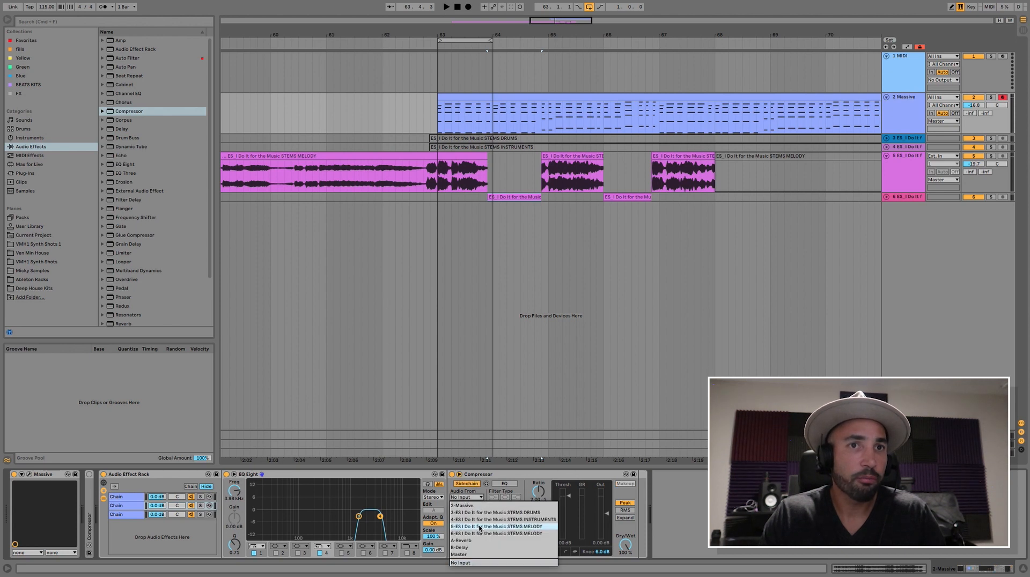
left_click(480, 527)
left_click(625, 511)
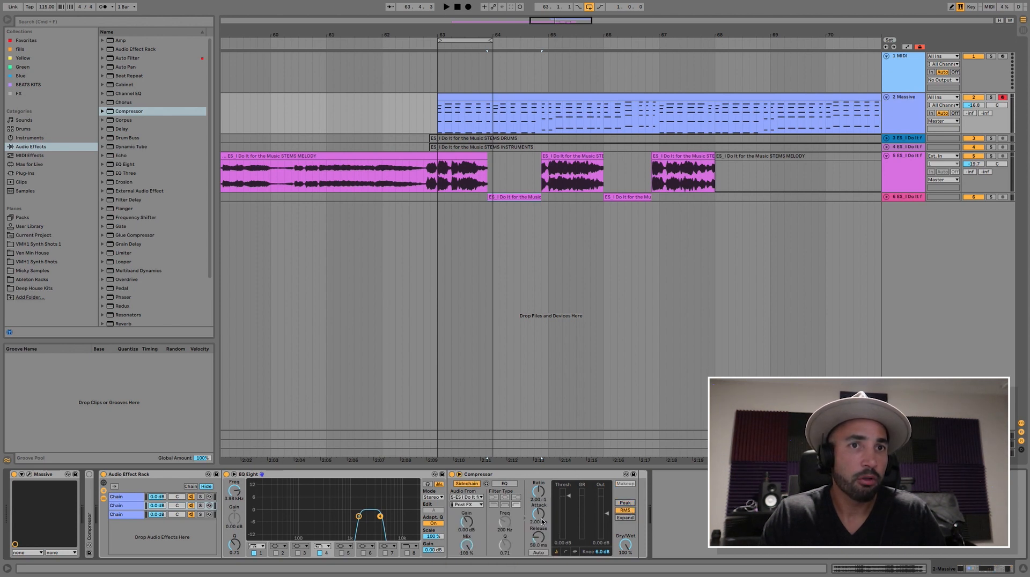
left_click_drag(539, 514, 540, 519)
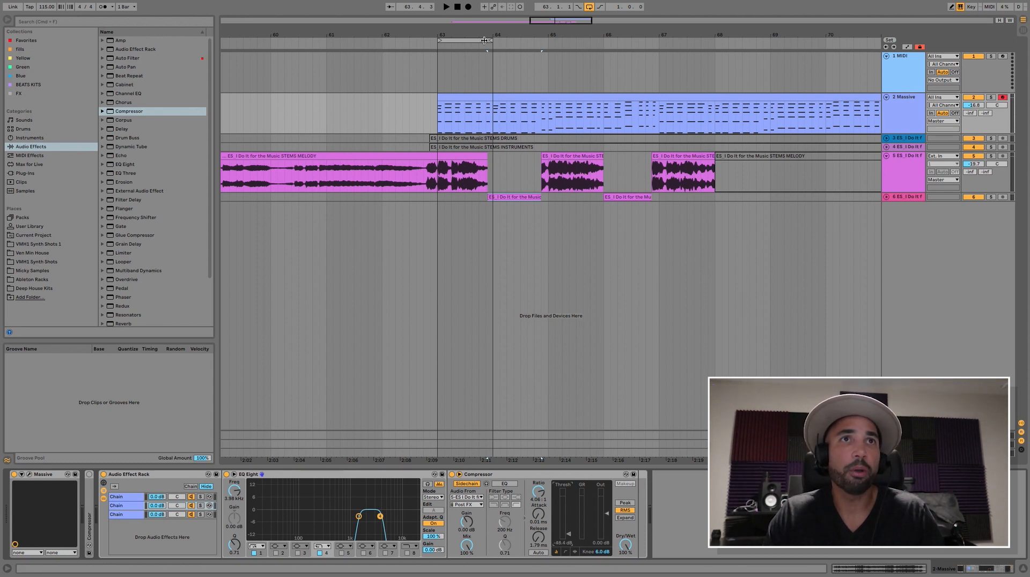
Extend the loop to span bars 63 to 65, solo the Massive track and play the loop to hear the sidechained band.
left_click_drag(490, 40, 548, 40)
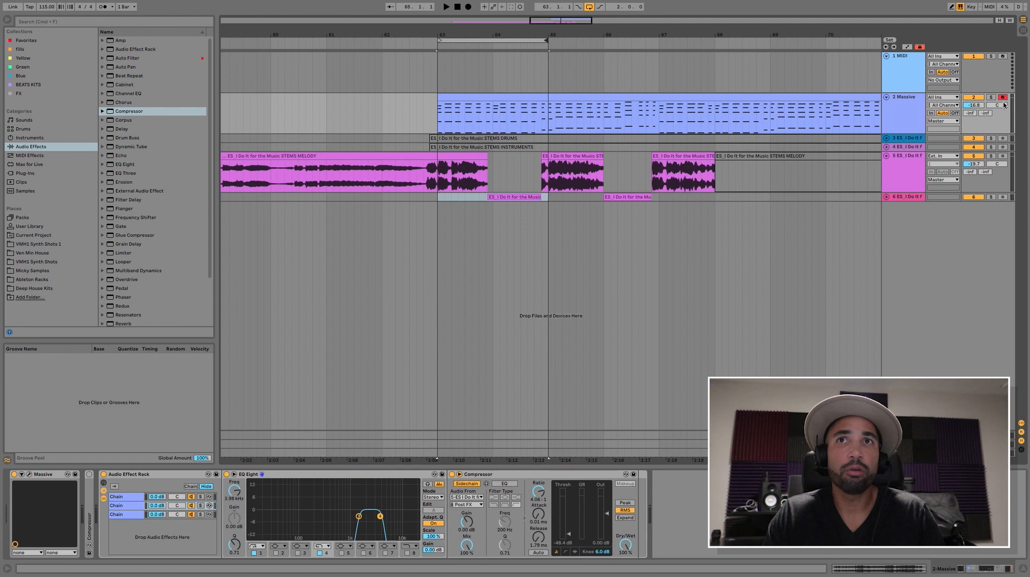
left_click(991, 98)
left_click(548, 40)
key("space")
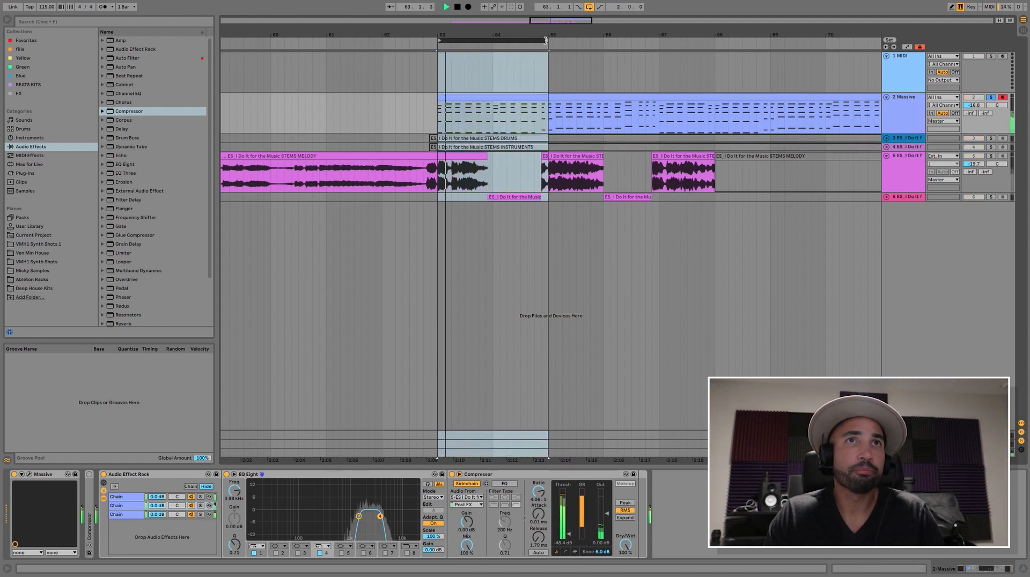
key("space")
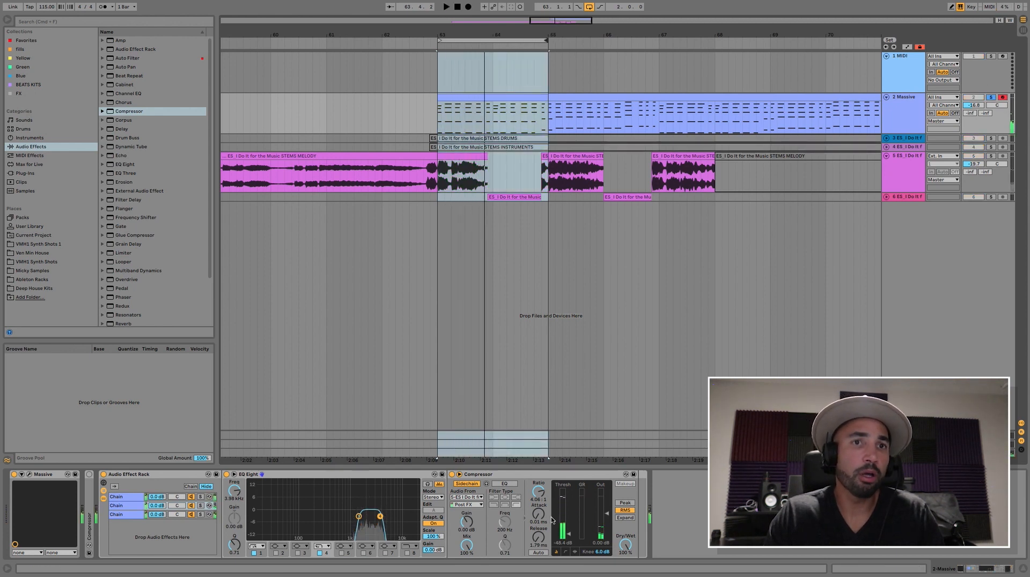
Bypass the second chain's Compressor and play the loop, and replay it with the whole Audio Effect Rack bypassed.
left_click(452, 474)
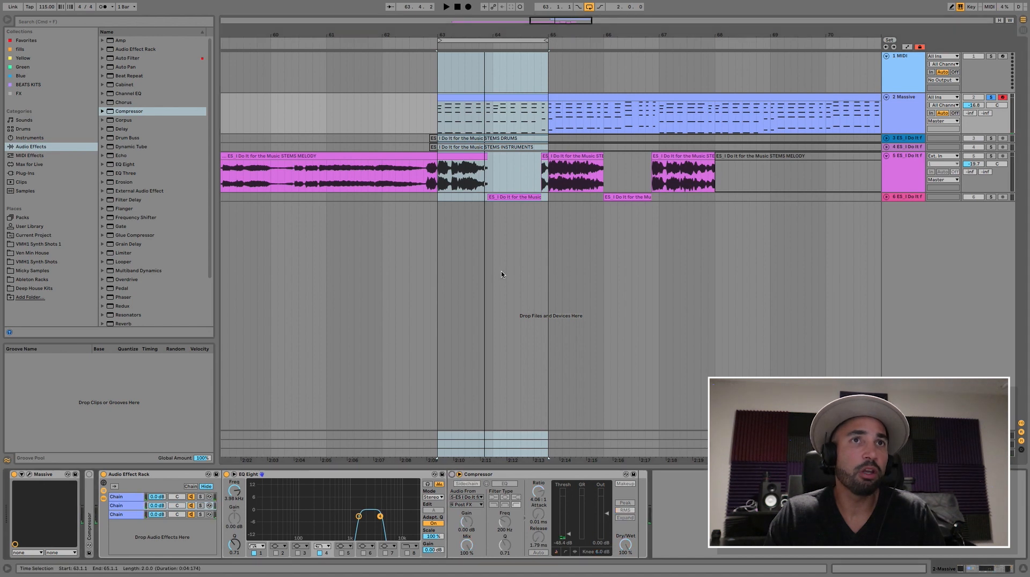
key("space")
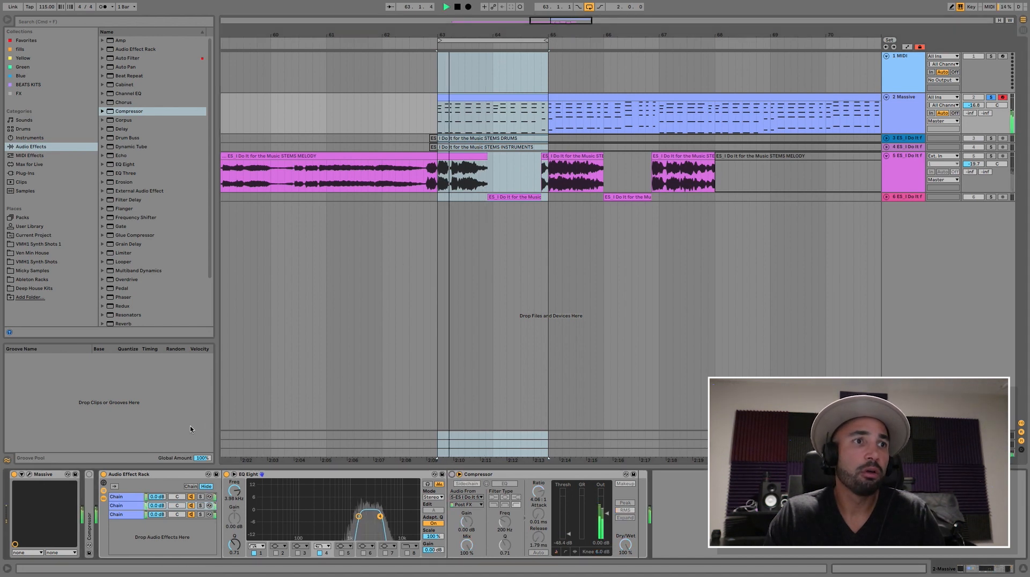
key("space")
left_click(104, 475)
key("space")
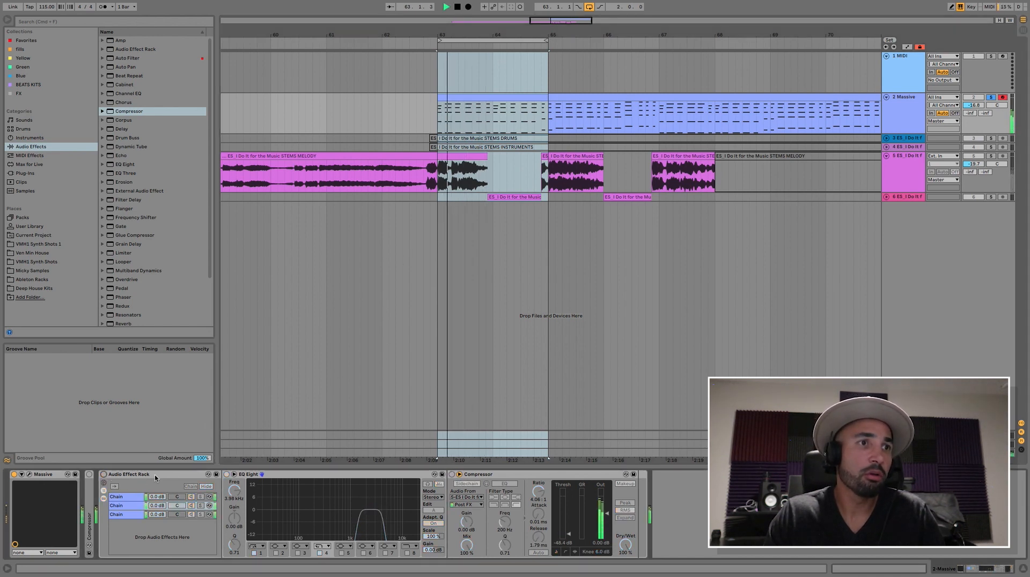
Re-enable the Audio Effect Rack and the second chain's Compressor, and stop playback.
left_click(104, 475)
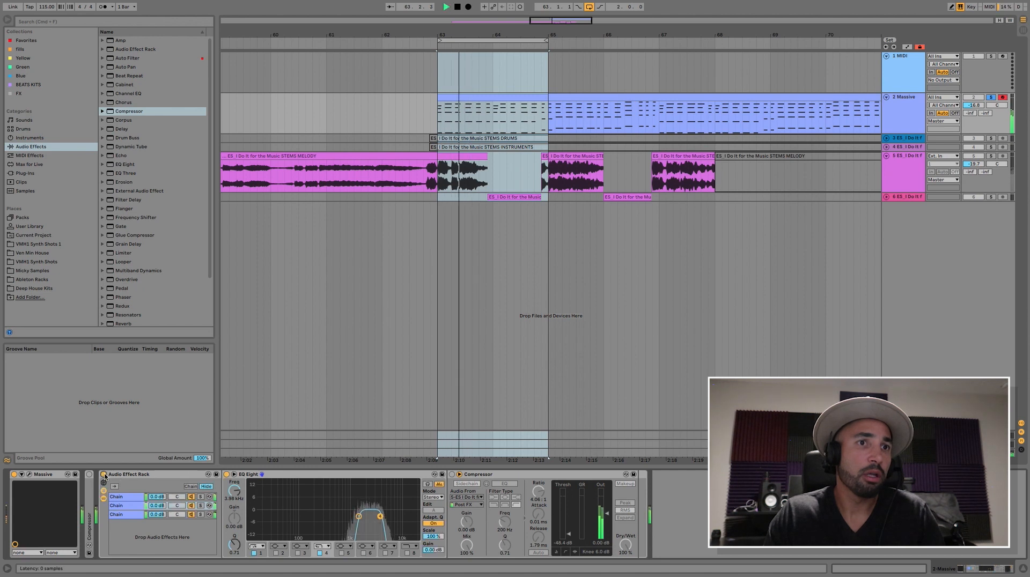
key("space")
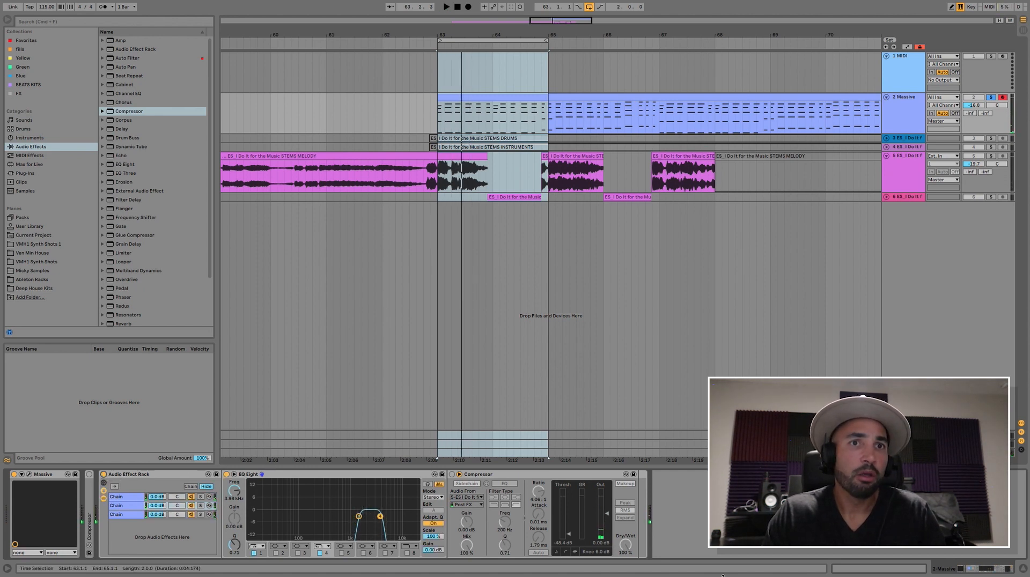
left_click(452, 475)
left_click(452, 475)
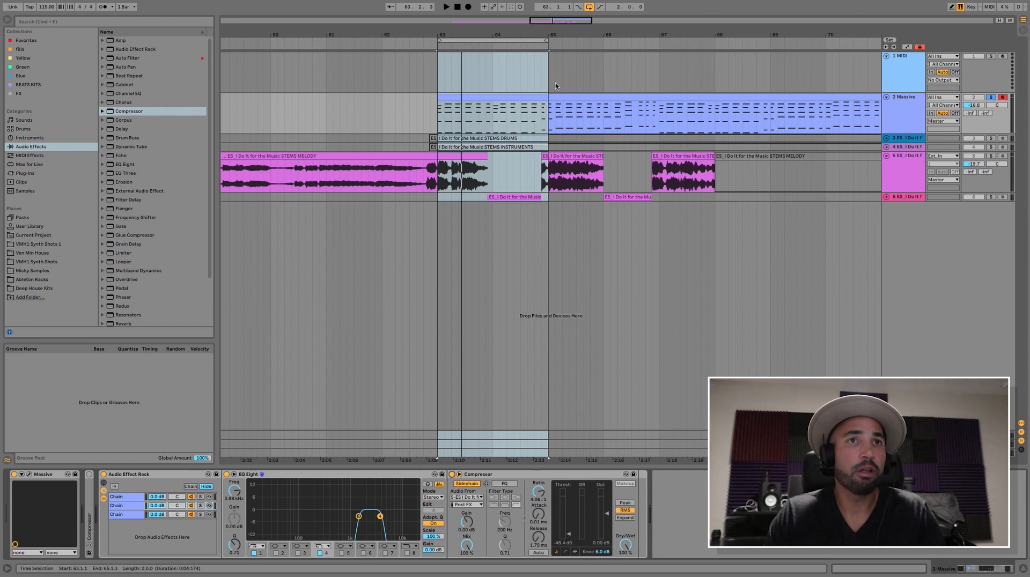
Play the soloed Massive track with the sidechained Compressor active, and extend the loop end to bar 66.
key("space")
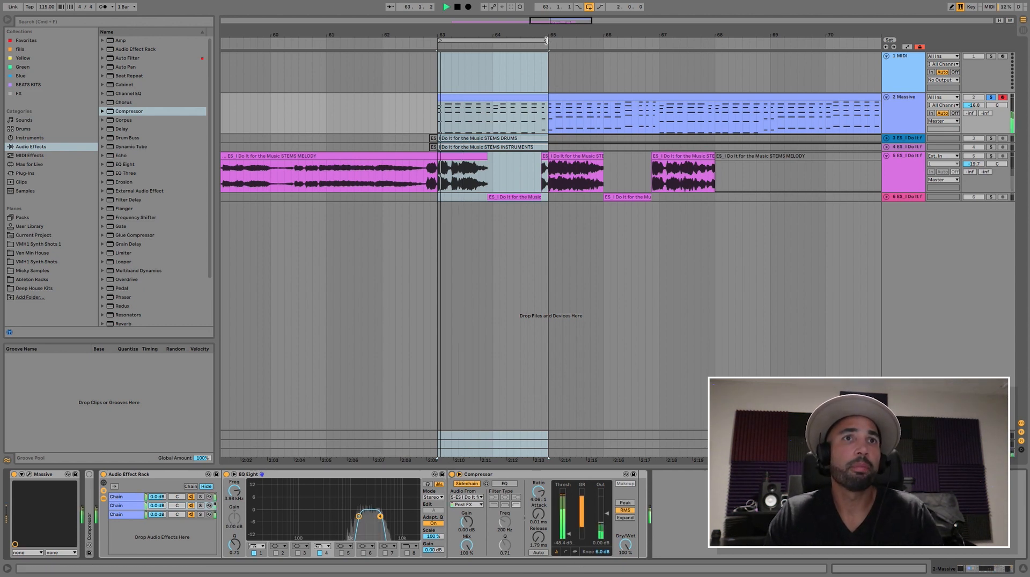
left_click_drag(547, 40, 606, 42)
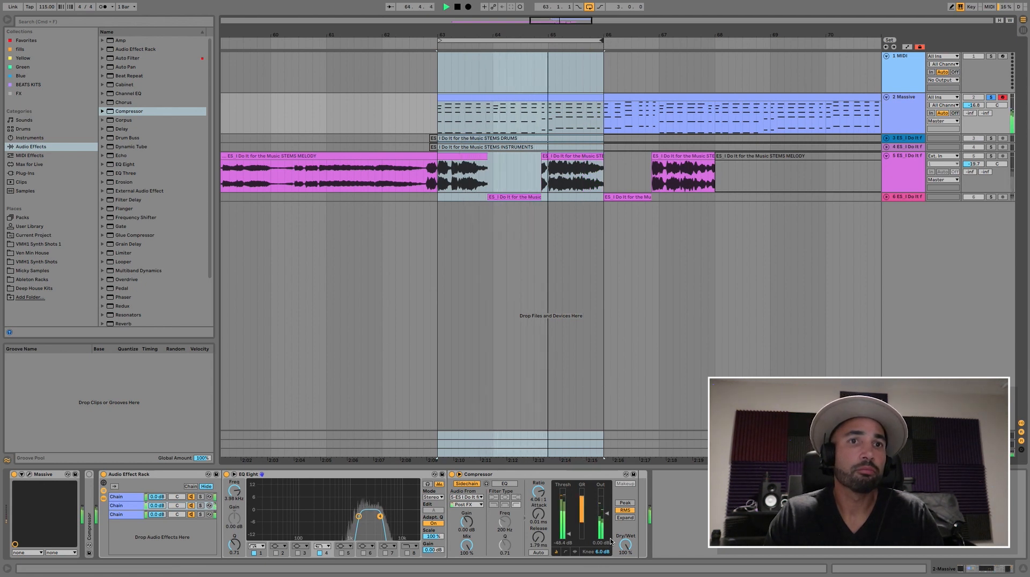
key("space")
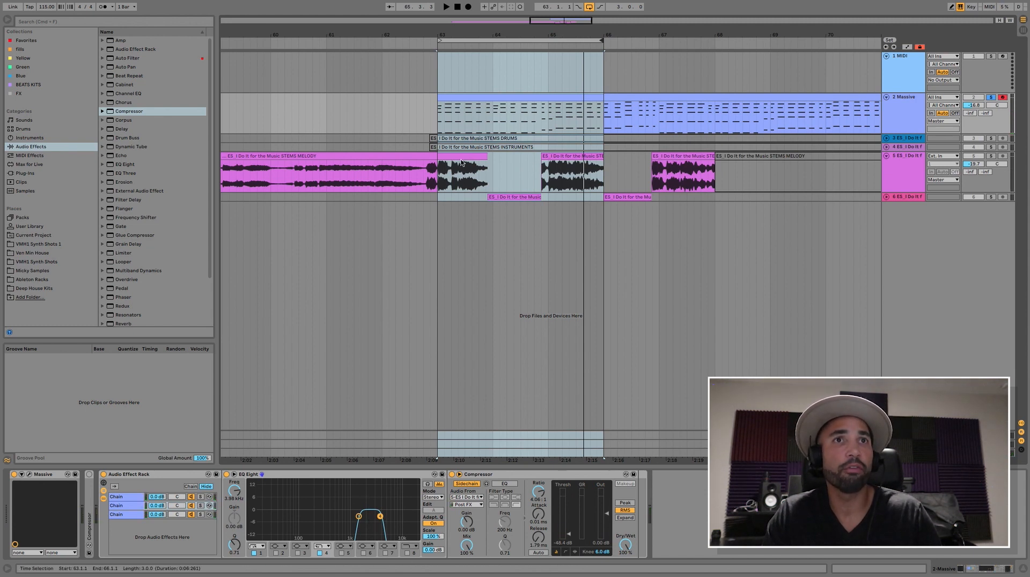
Raise the Compressor threshold to about -6 dB, and play the loop with the Massive track unsoloed.
left_click_drag(563, 535, 570, 506)
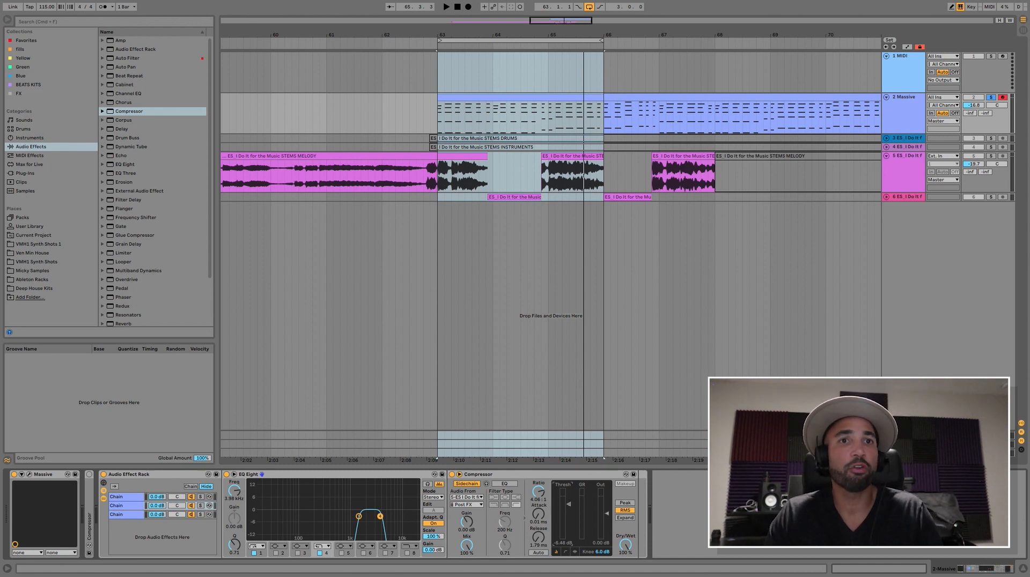
key("space")
left_click(991, 98)
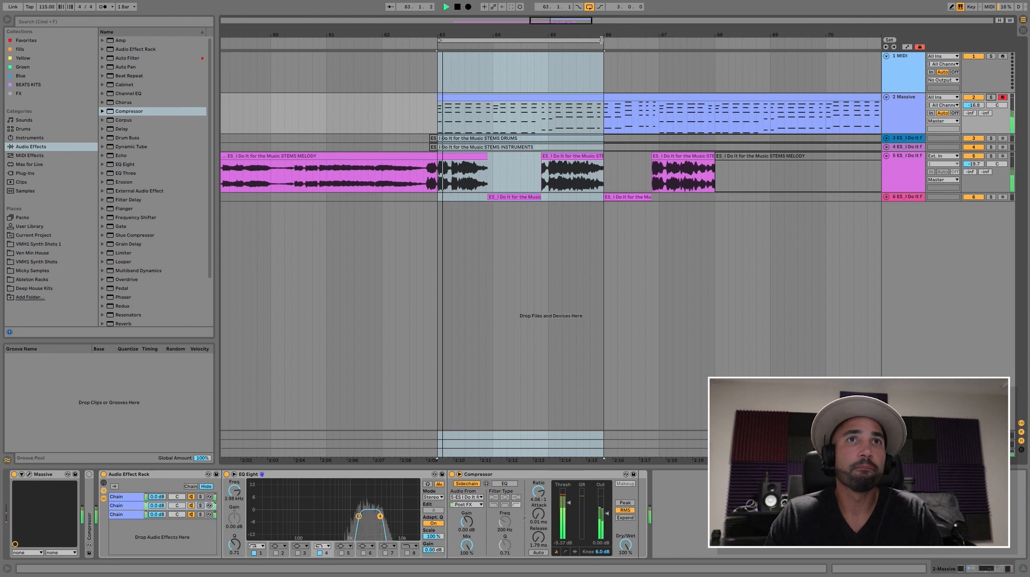
Extend the loop end to bar 67 and lower the Compressor threshold to -13.4 dB during playback.
left_click_drag(603, 40, 659, 40)
left_click_drag(569, 503, 568, 513)
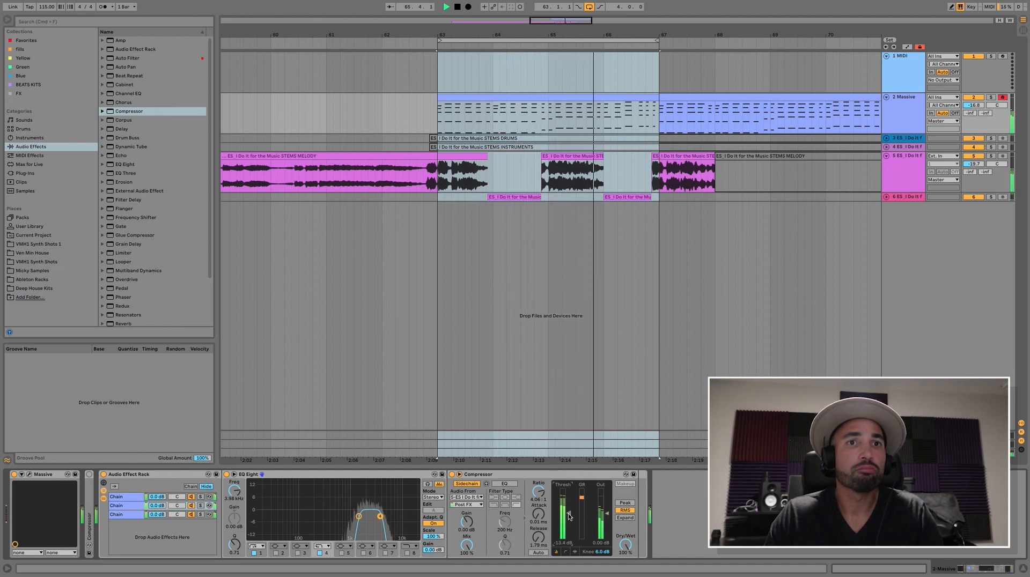
key("space")
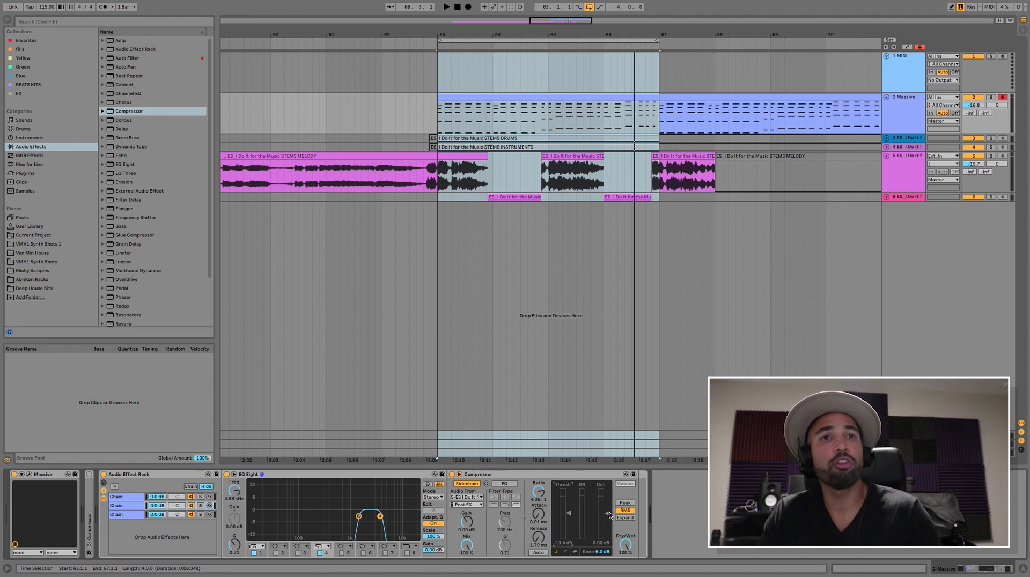
Raise the Compressor threshold to -11.2 dB, play the loop with all tracks, and lower the threshold slightly by ear.
left_click_drag(570, 514, 570, 512)
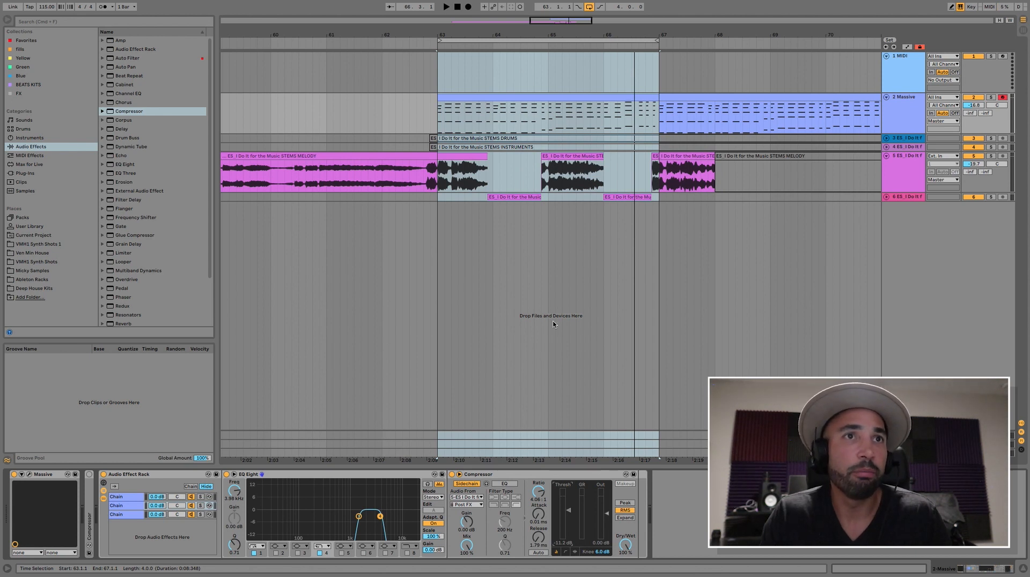
left_click_drag(551, 35, 551, 33)
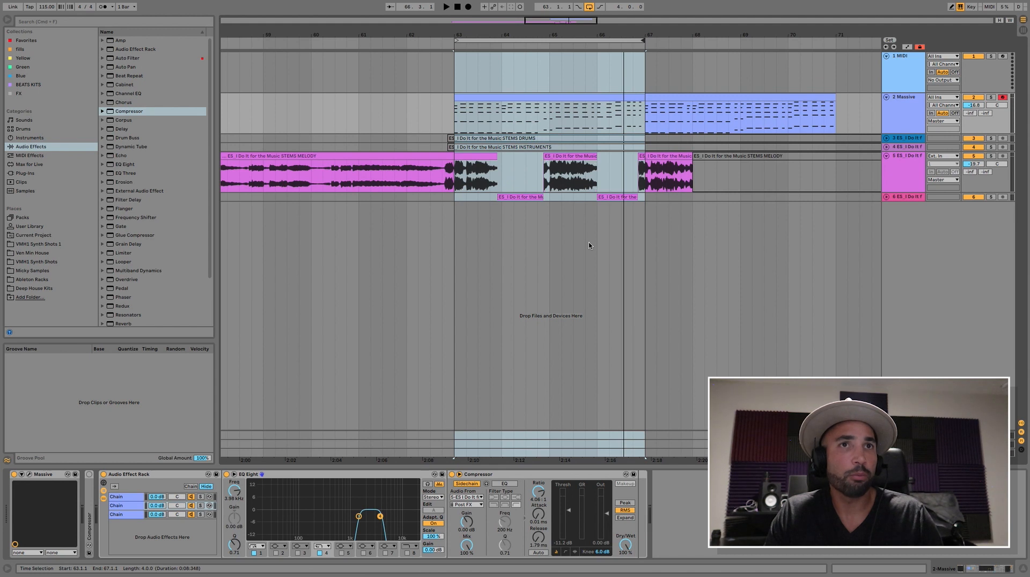
key("space")
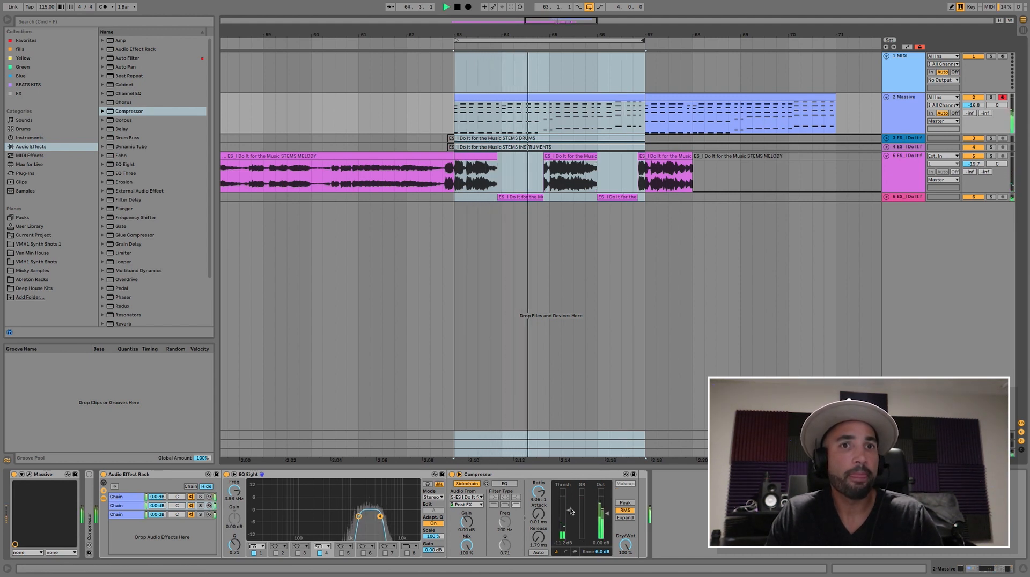
left_click_drag(571, 514, 570, 515)
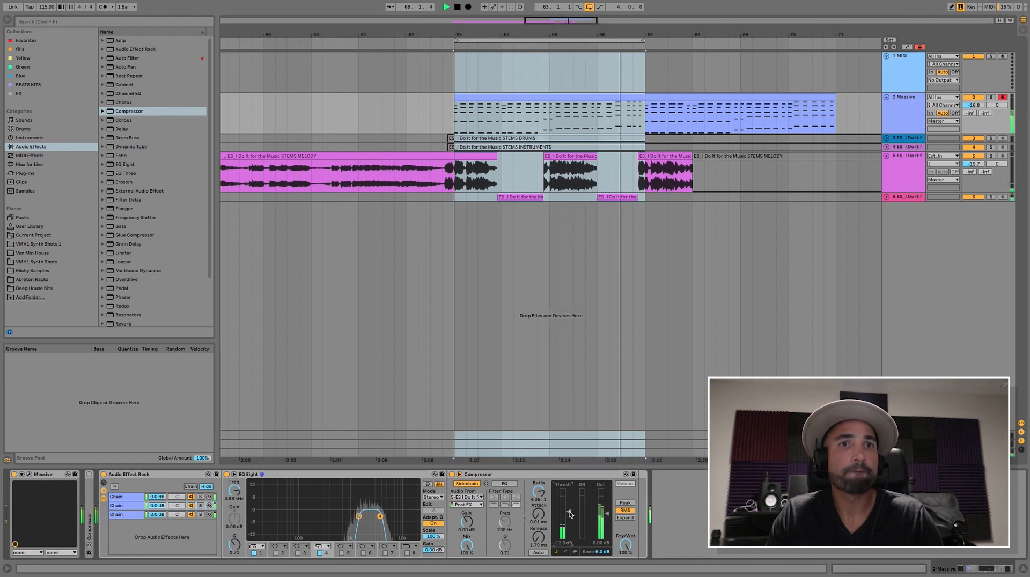
key("space")
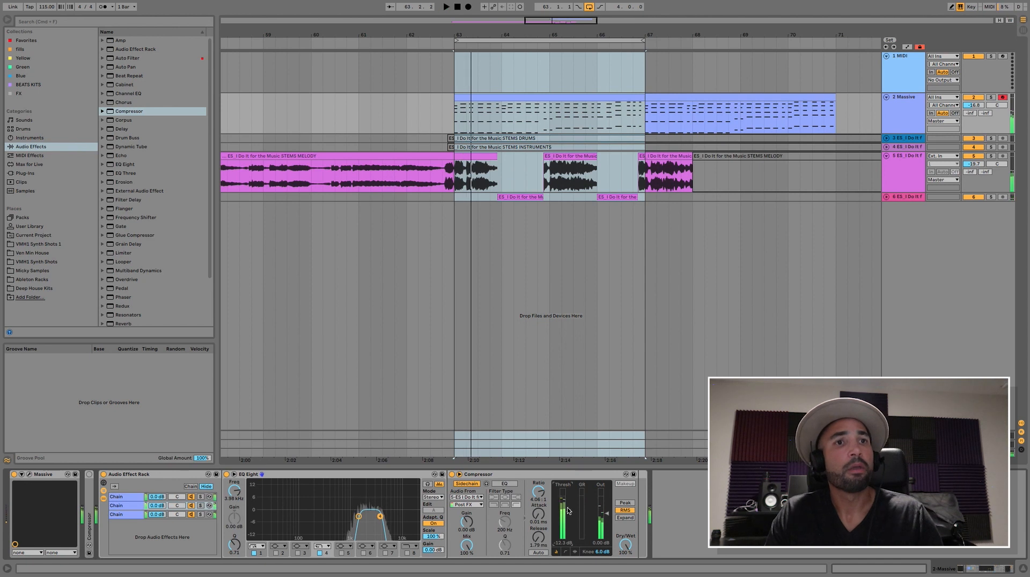